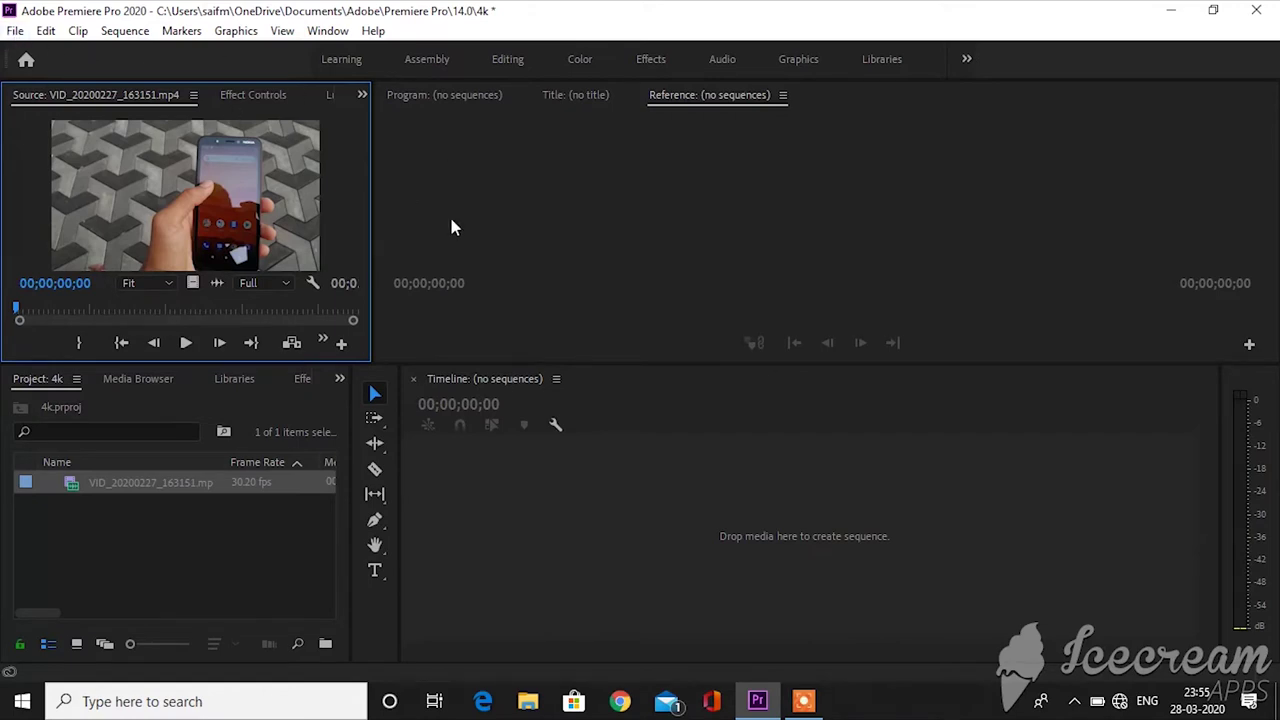
Step: Start a new sequence from the Digital SLR > 1080p > DSLR 1080p30 preset
left_click(15, 31)
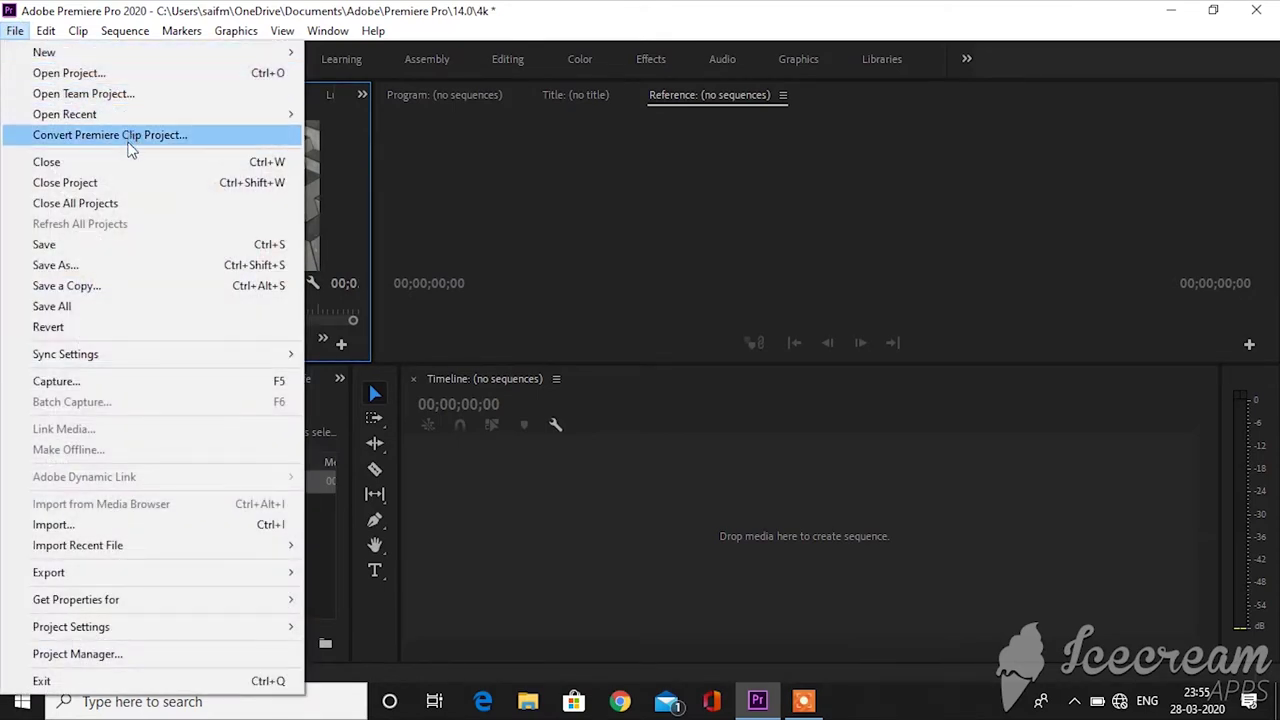
mouse_move(140, 56)
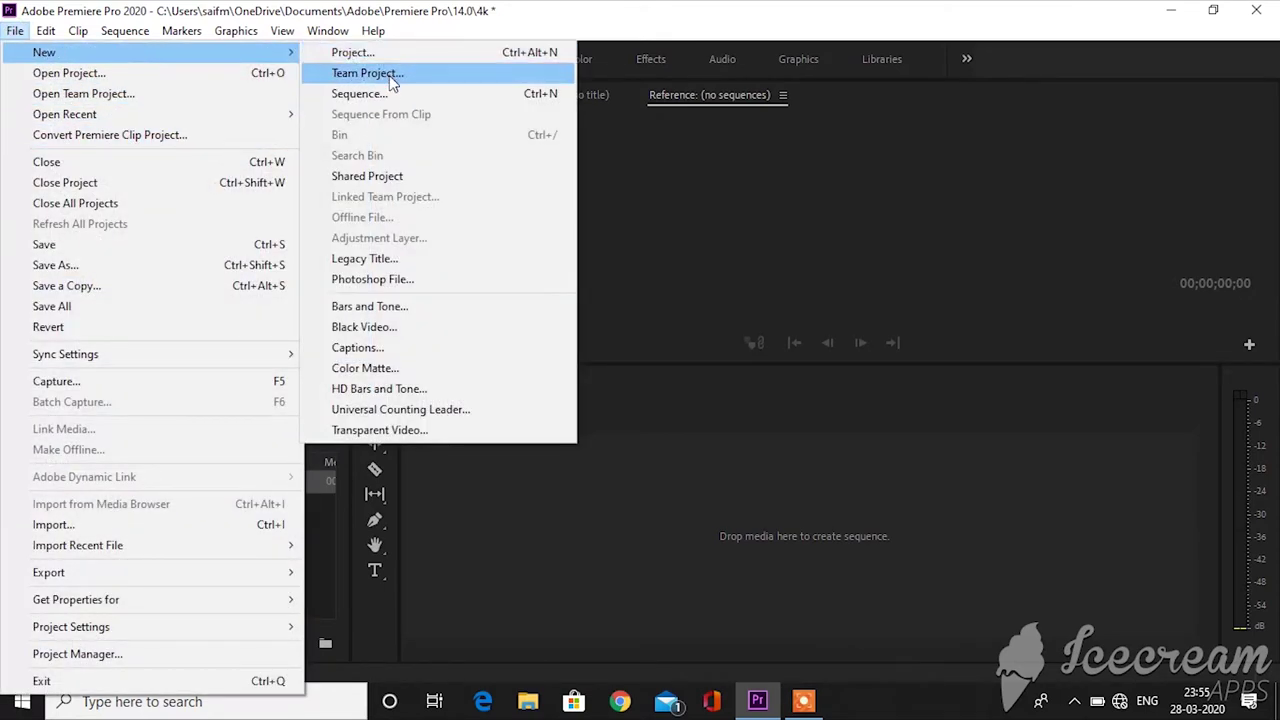
left_click(389, 85)
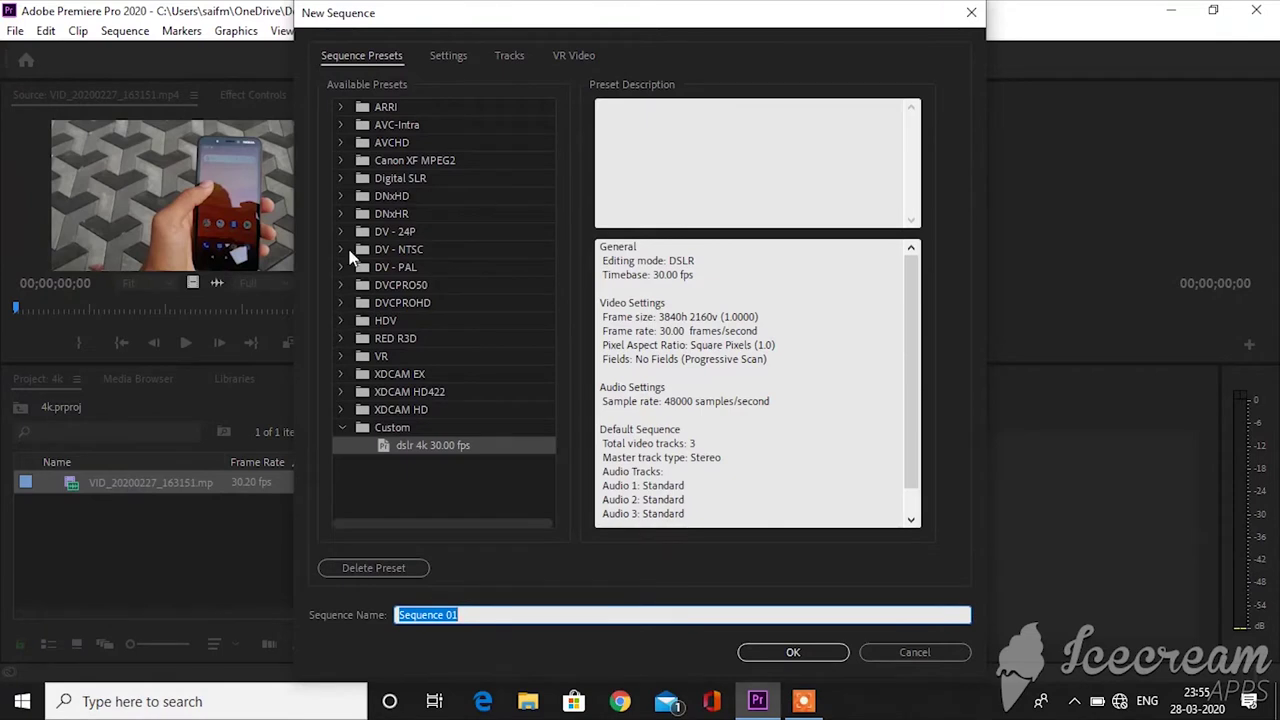
left_click(341, 178)
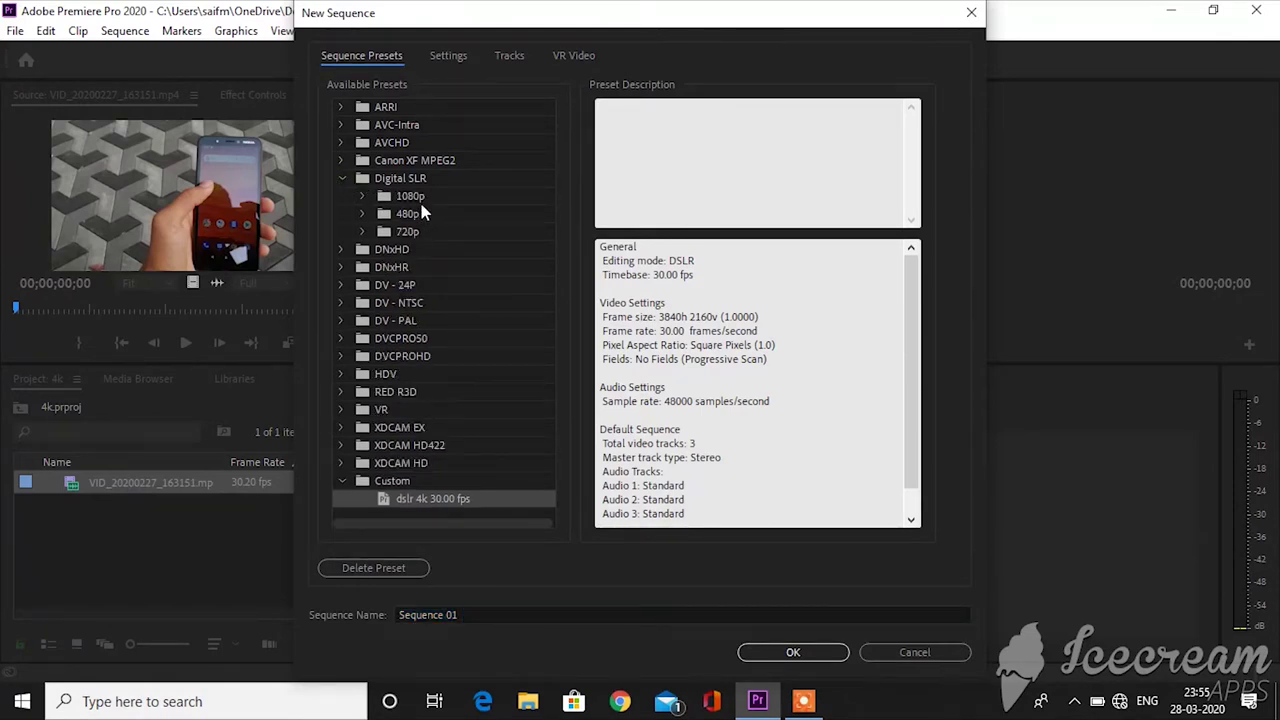
left_click(416, 199)
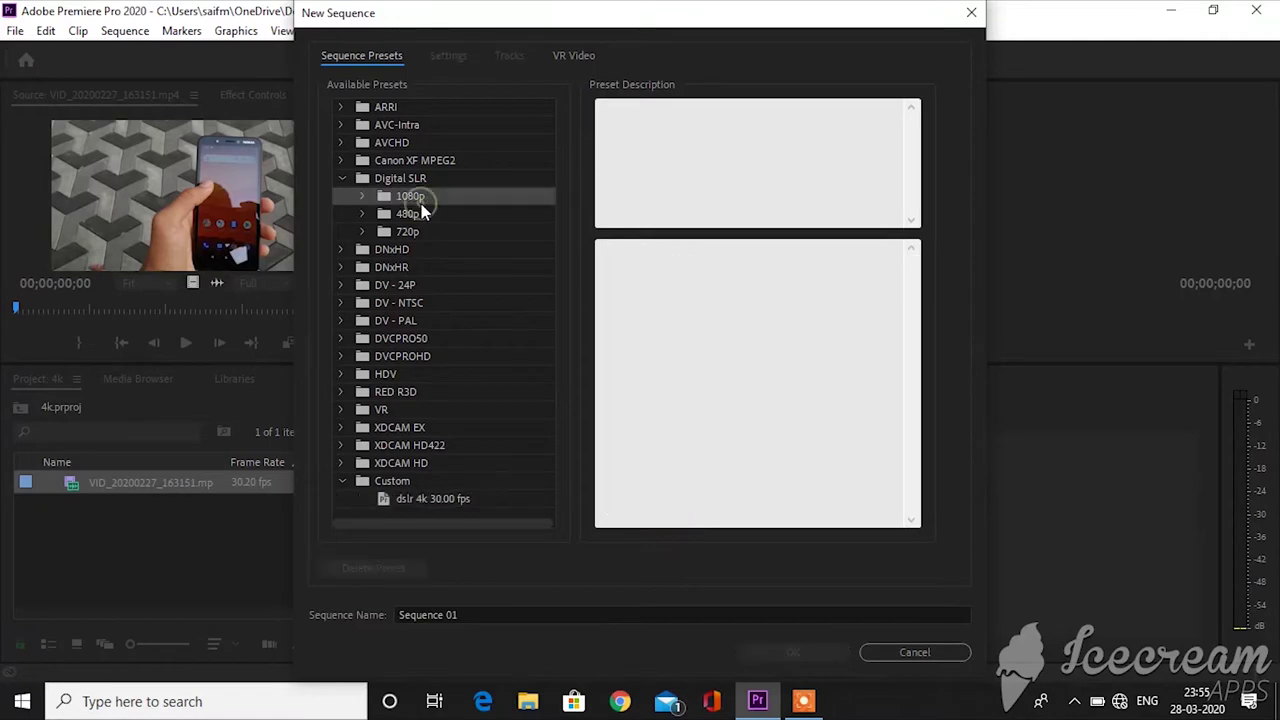
left_click(364, 197)
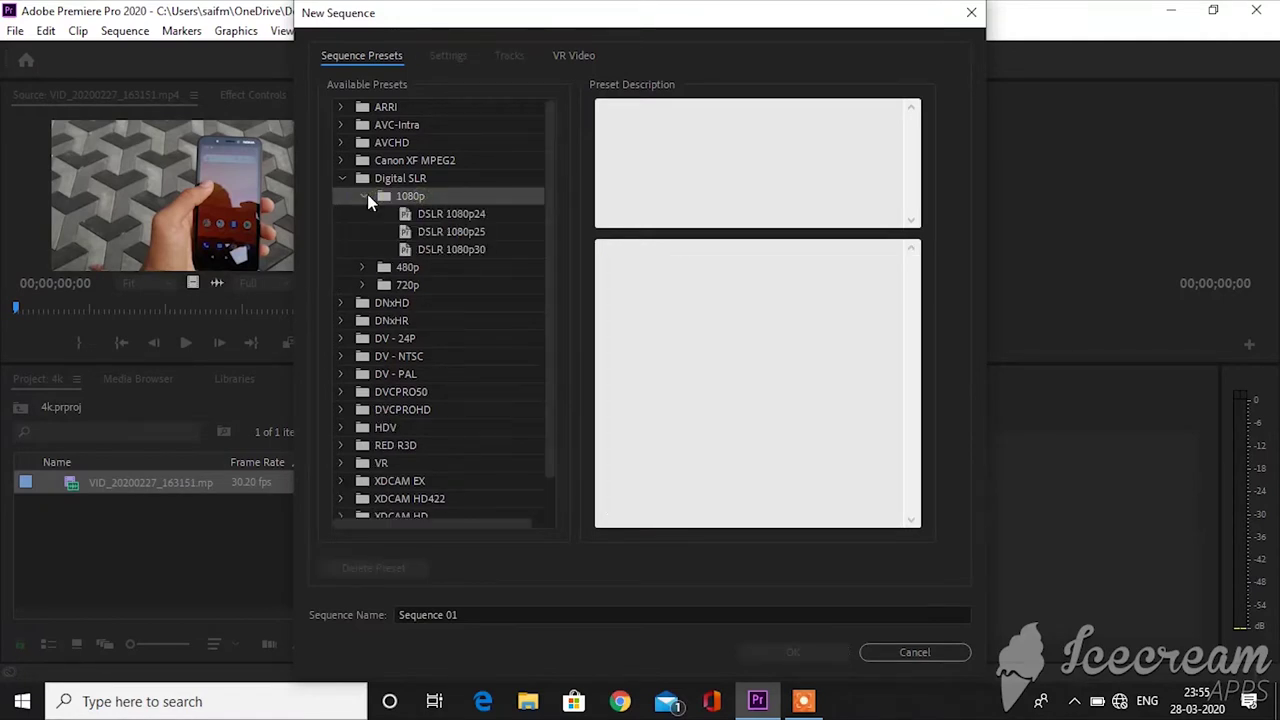
left_click(486, 214)
left_click(486, 232)
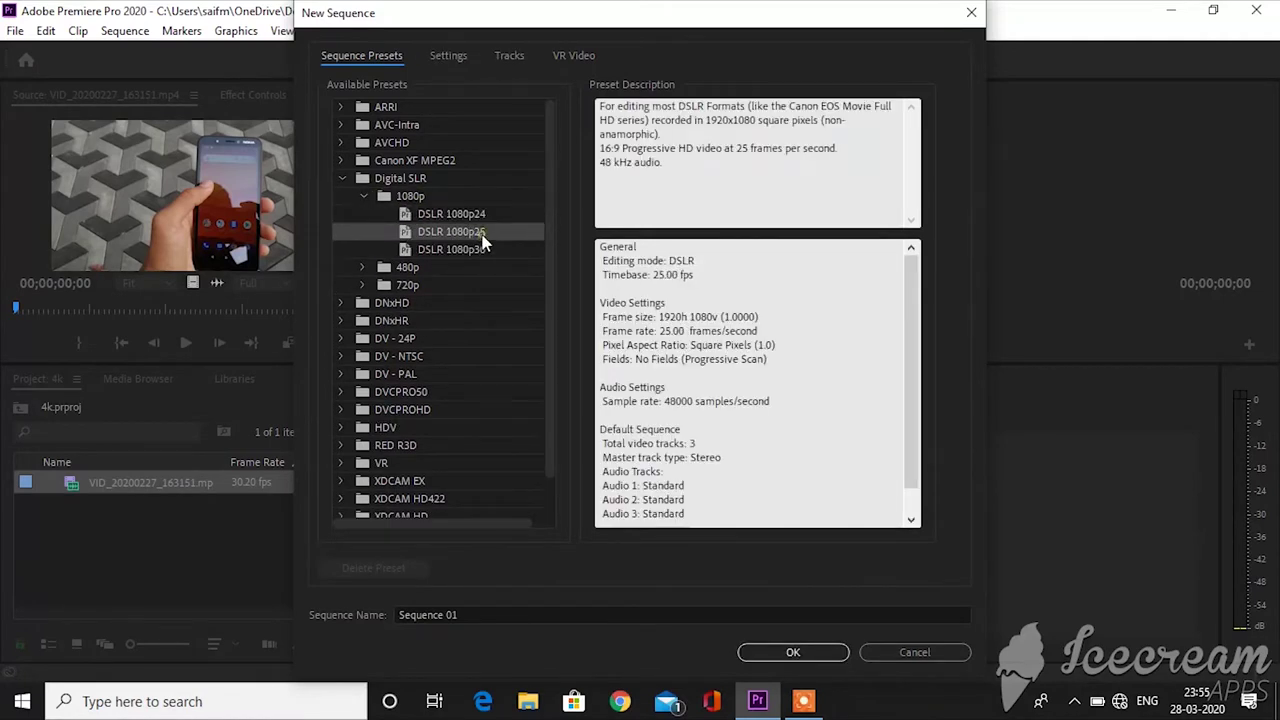
left_click(483, 252)
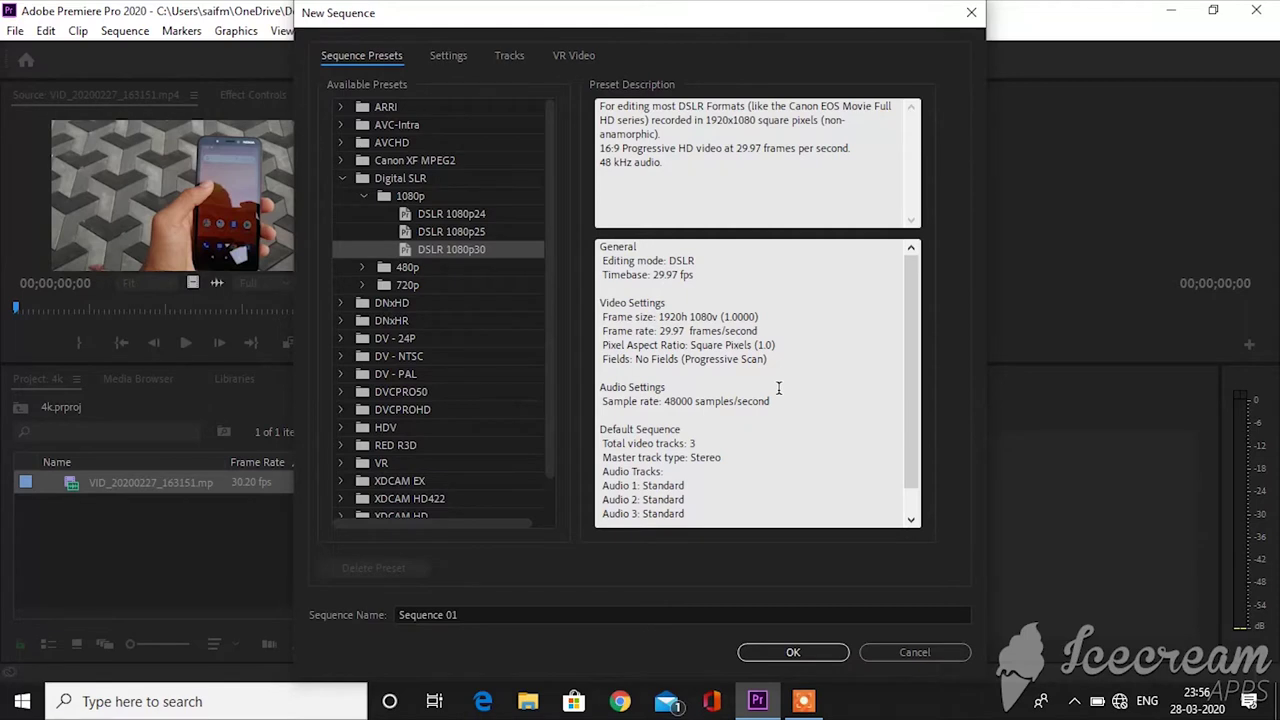
left_click(447, 55)
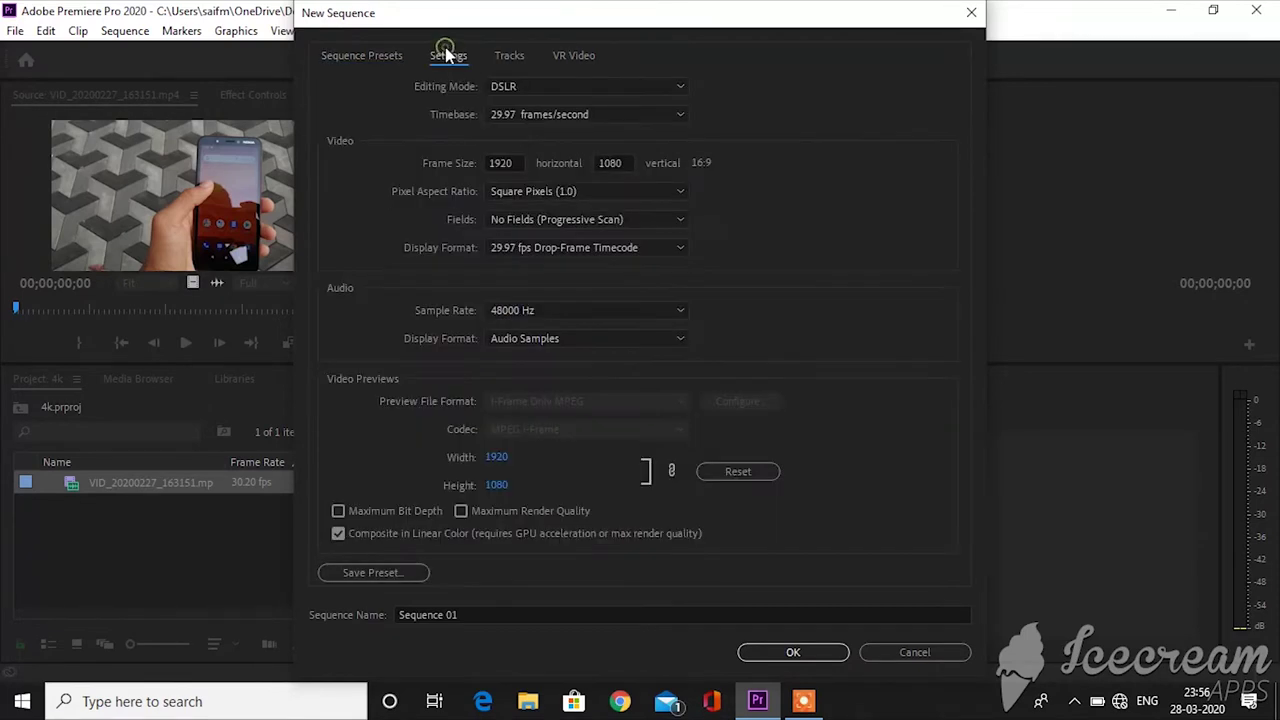
Step: Set the sequence timebase to 30.00 frames/second
left_click(650, 108)
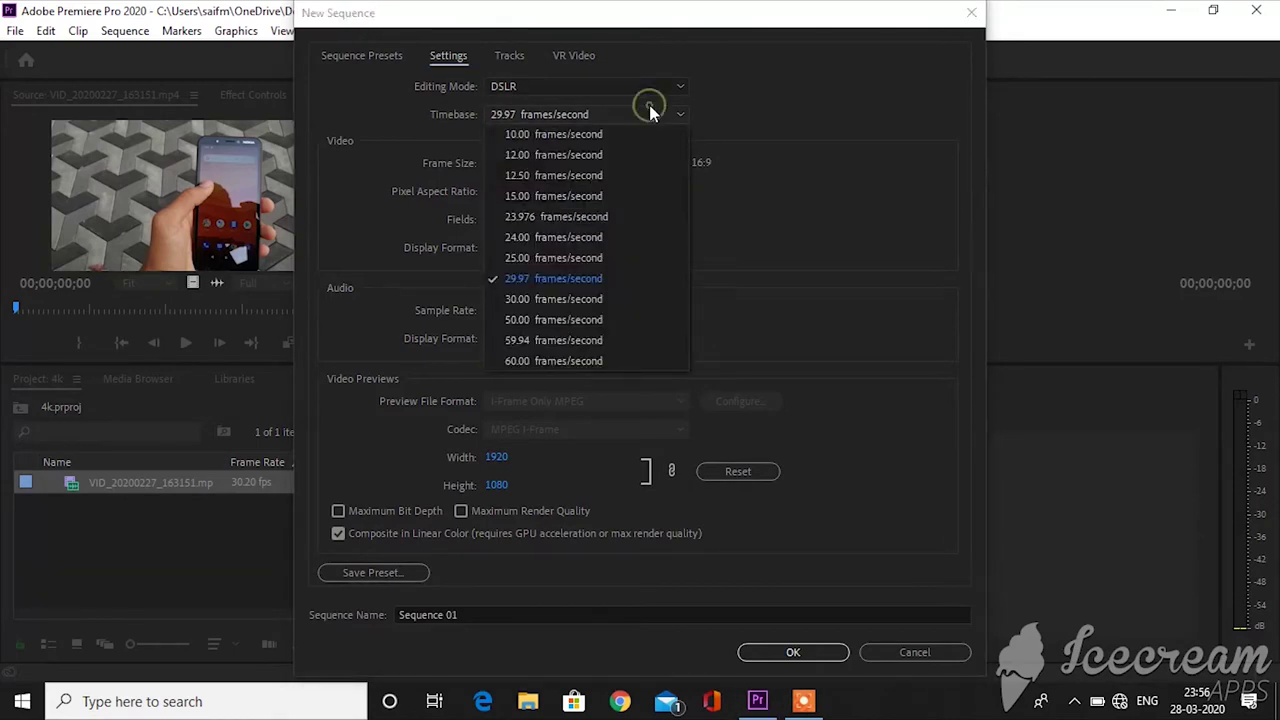
left_click(599, 298)
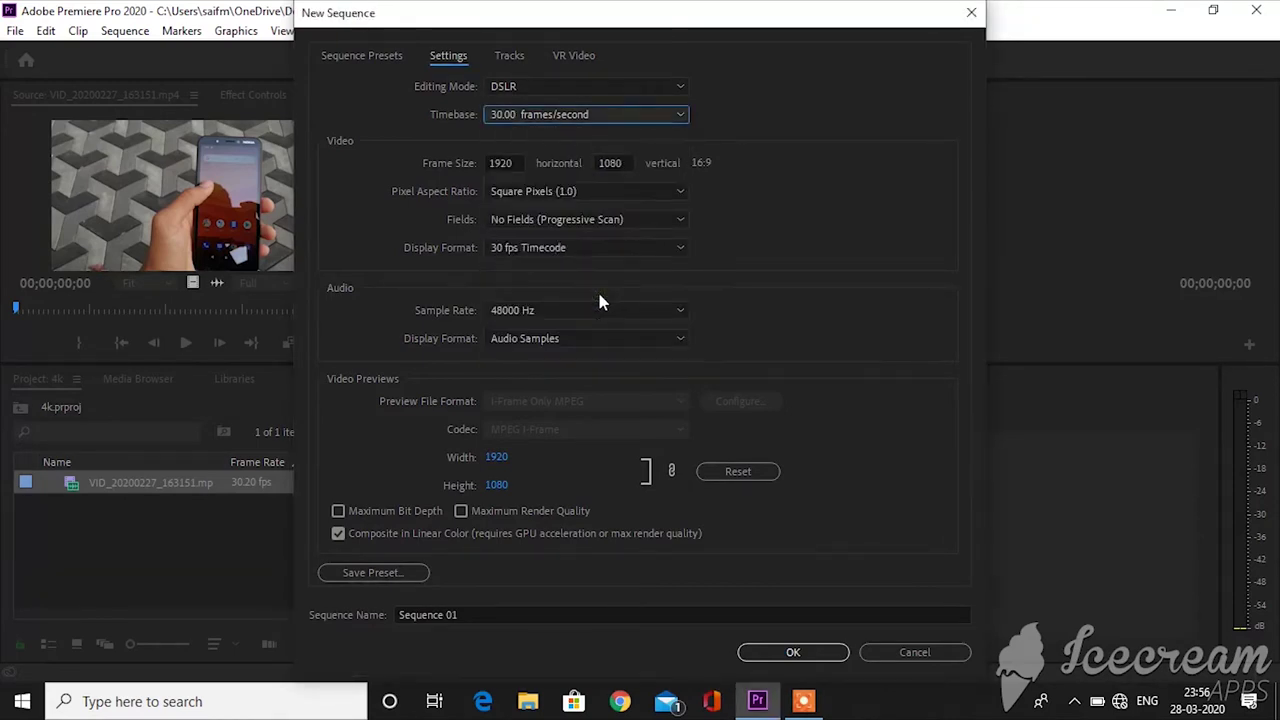
left_click(653, 107)
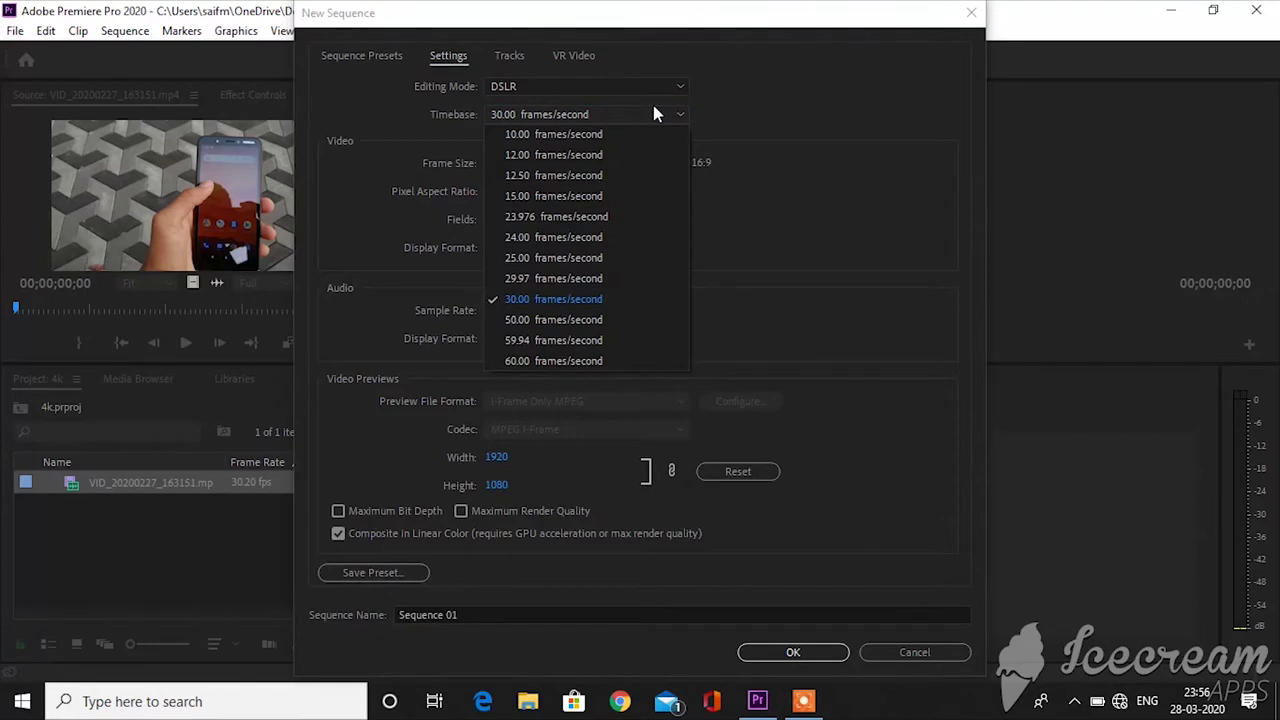
left_click(653, 107)
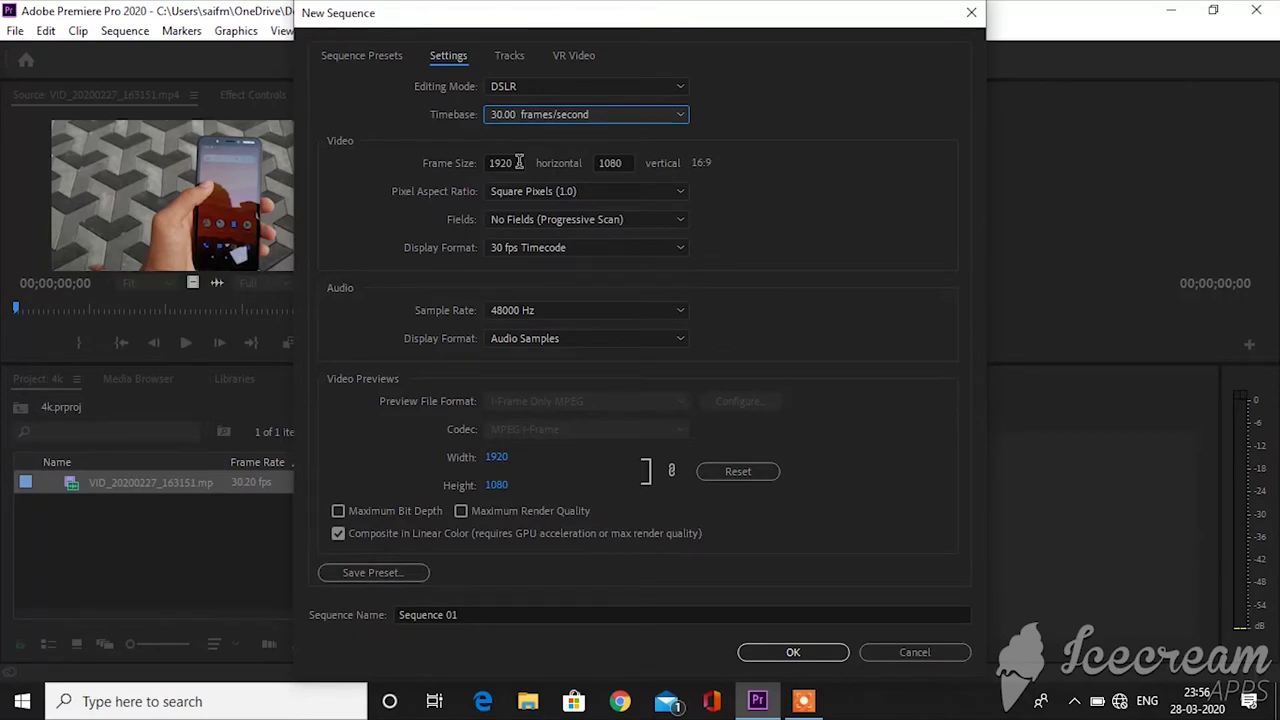
Step: Change the sequence frame size to 3840 × 2160
left_click(519, 162)
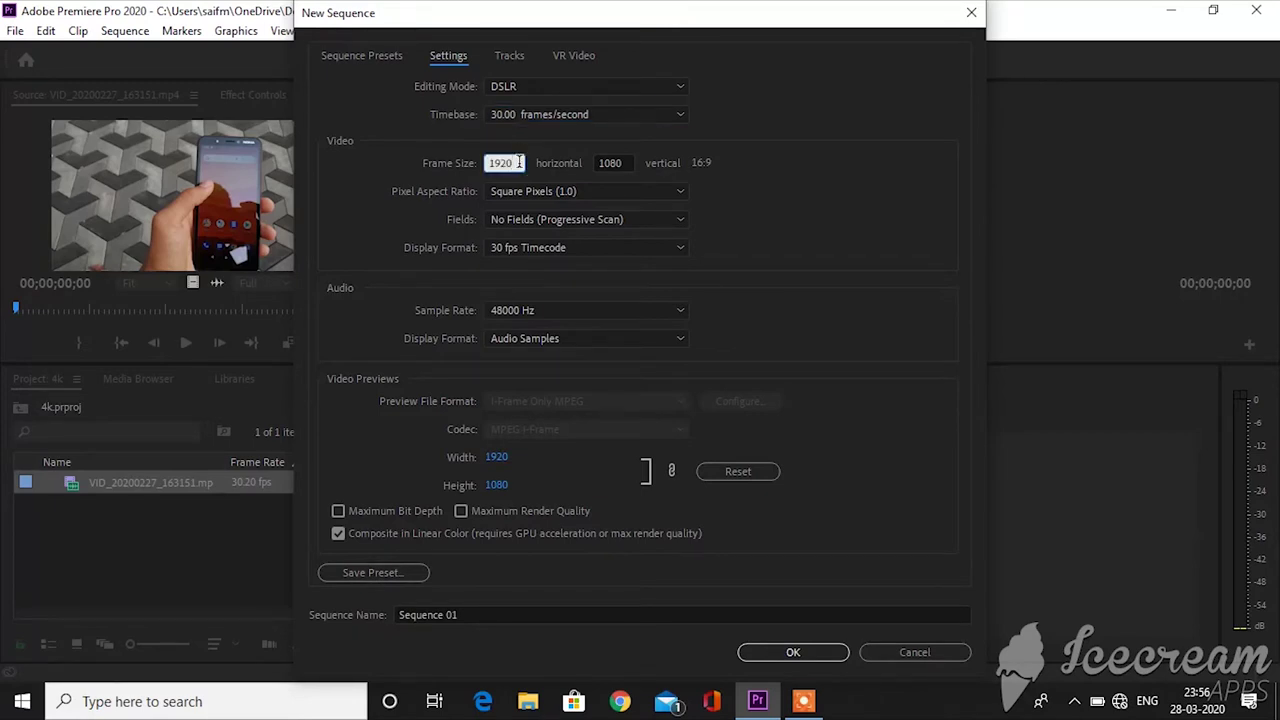
key("BackSpace")
key("BackSpace")
key("BackSpace")
key("BackSpace")
type("3840")
left_click(627, 158)
key("BackSpace")
key("BackSpace")
key("BackSpace")
key("BackSpace")
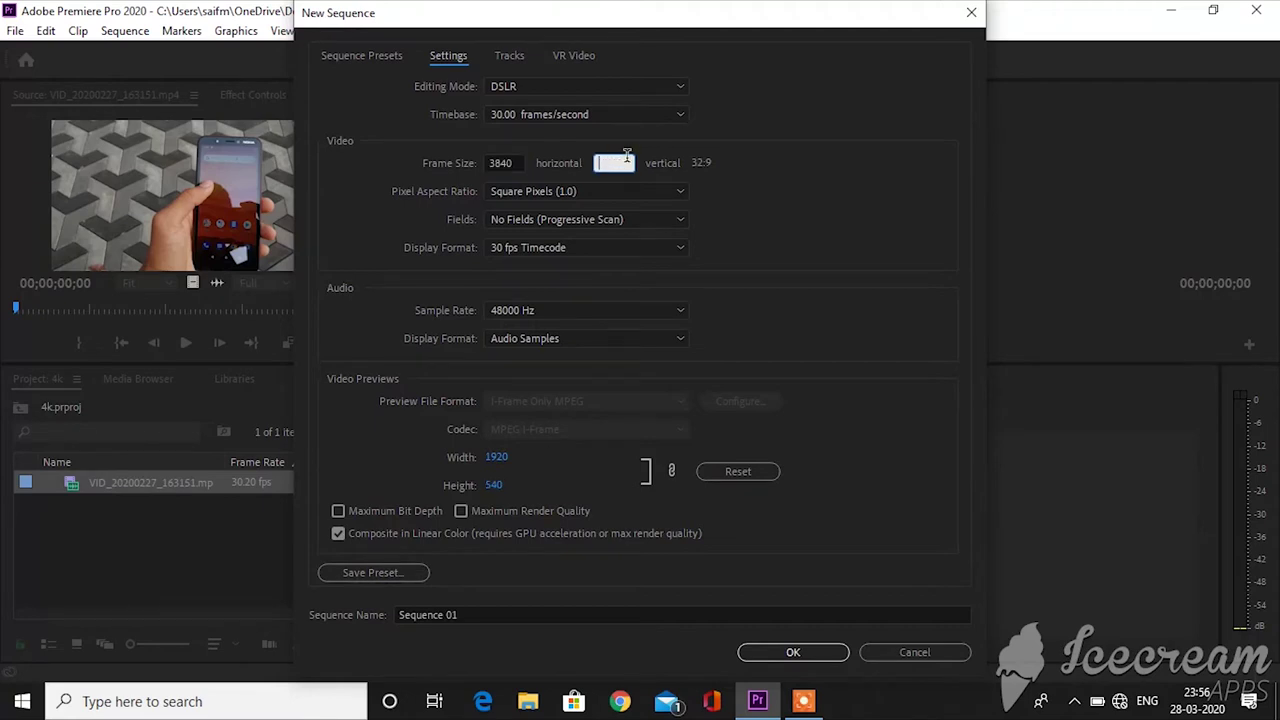
type("2160")
left_click(830, 194)
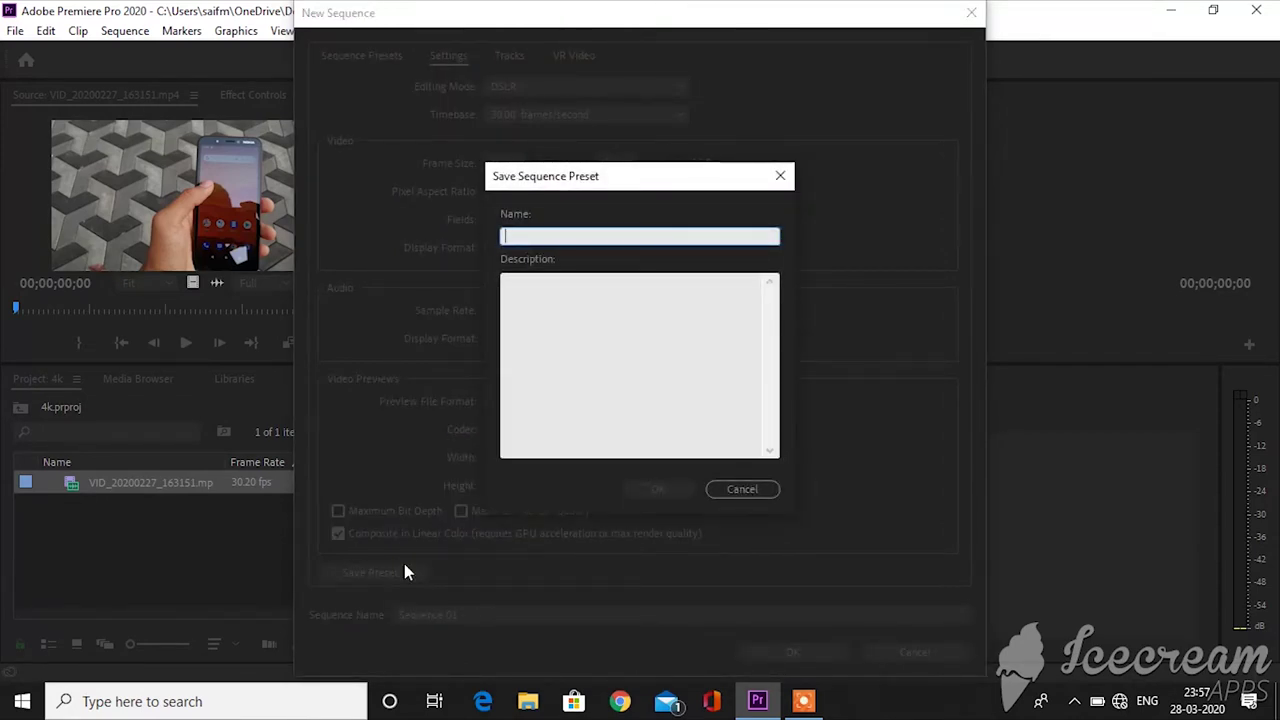
Step: Type '4k xport 30.00fps' as the preset name, then go back to the presets list's Custom folder
type("4k ")
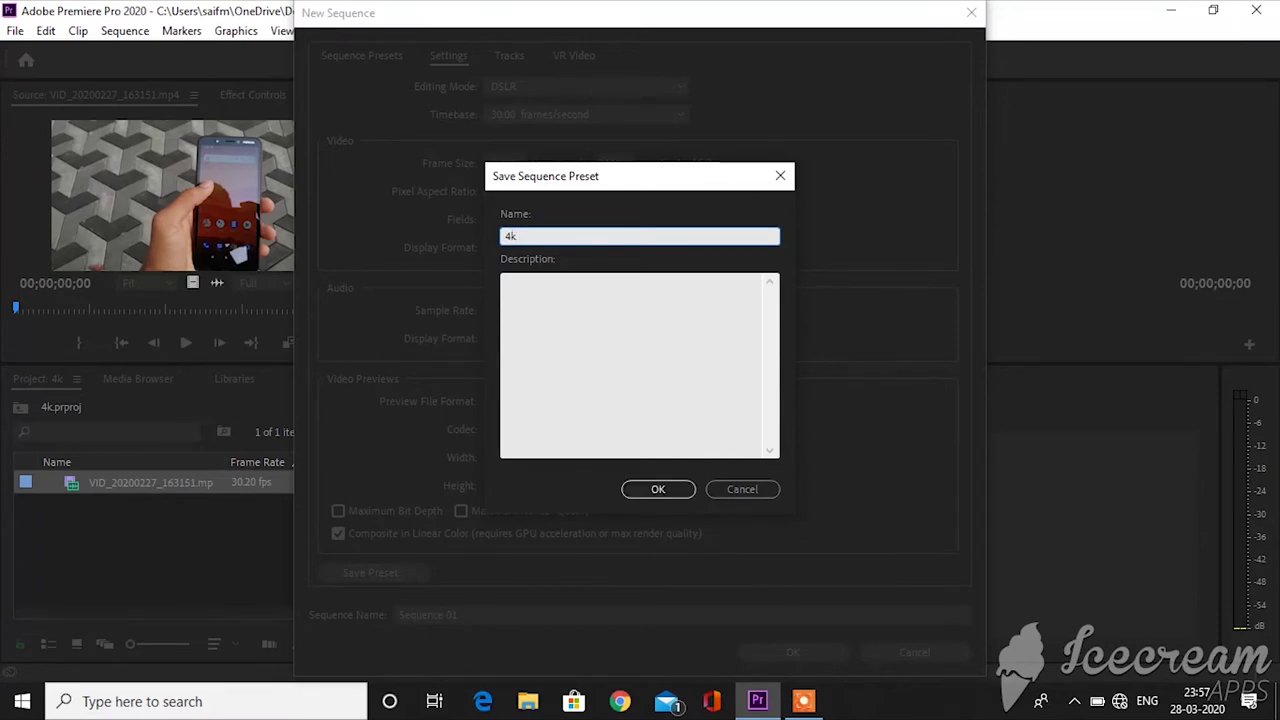
type("xport 30")
type(".00fps")
left_click(744, 491)
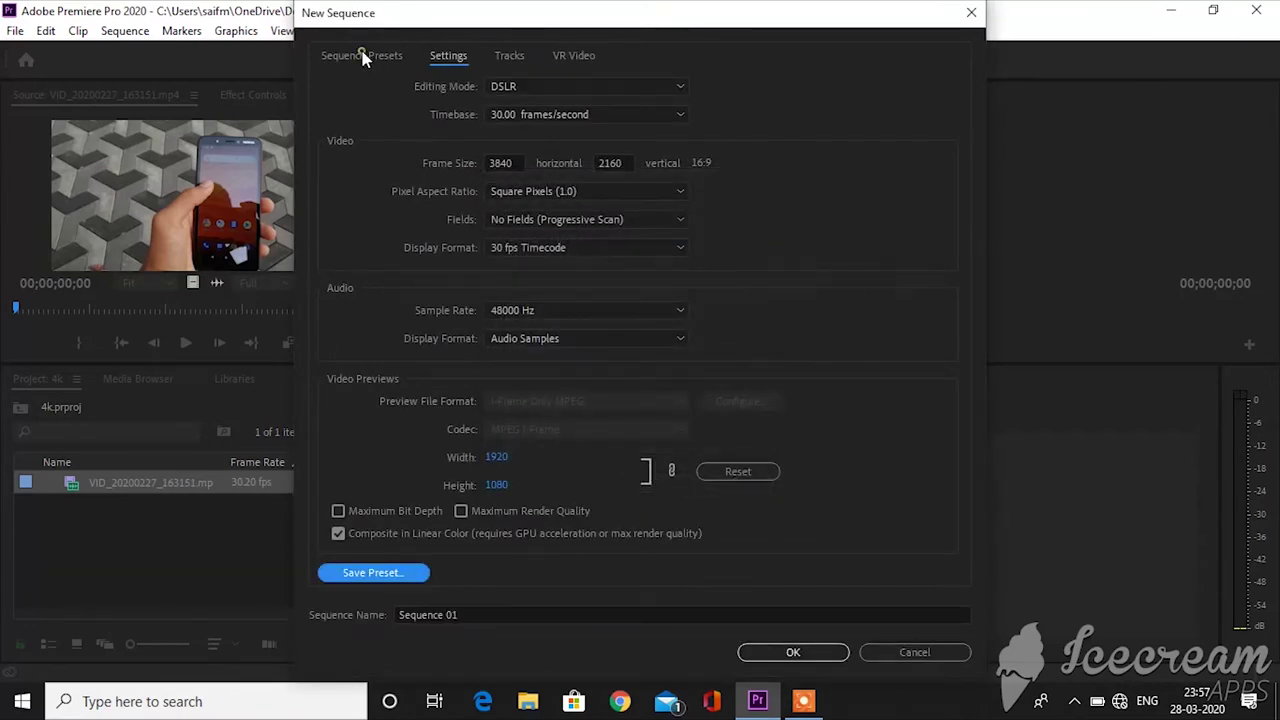
left_click(360, 55)
left_click_drag(548, 333, 550, 508)
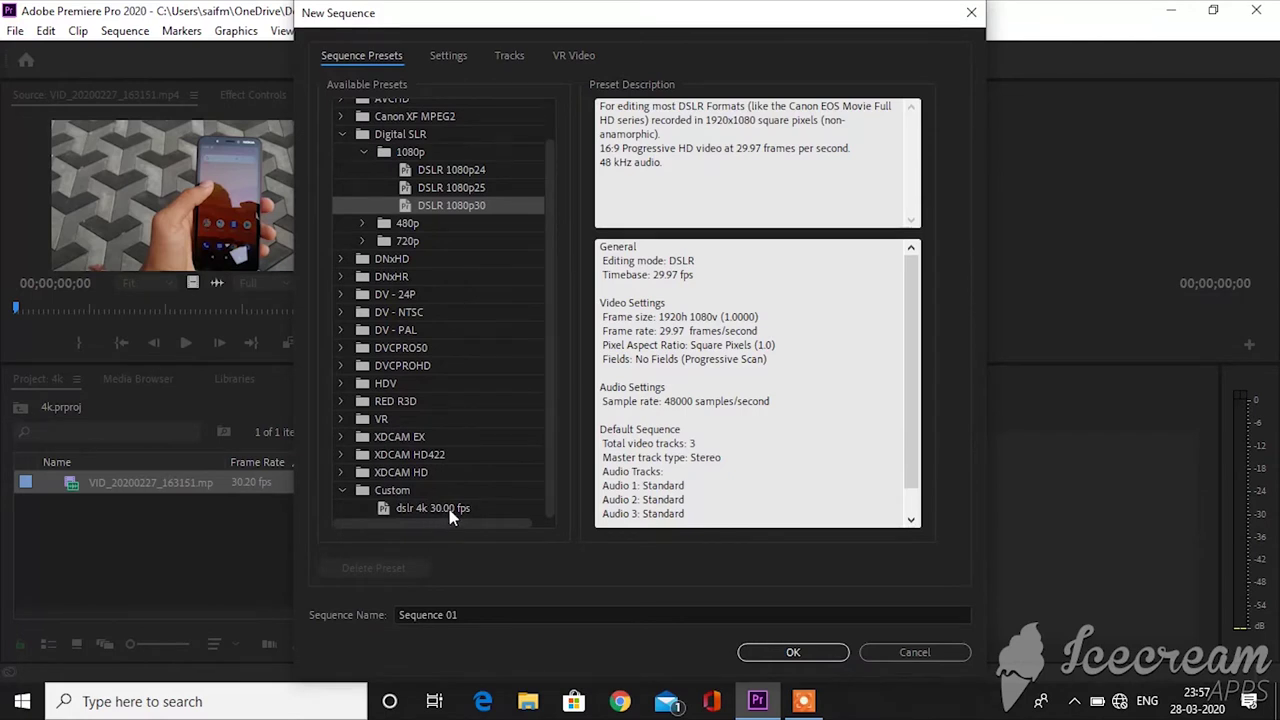
Step: Create the sequence as '4k xport' and drop the phone clip's video onto track V2
left_click(481, 614)
key("BackSpace")
key("BackSpace")
key("BackSpace")
key("BackSpace")
key("BackSpace")
key("BackSpace")
key("BackSpace")
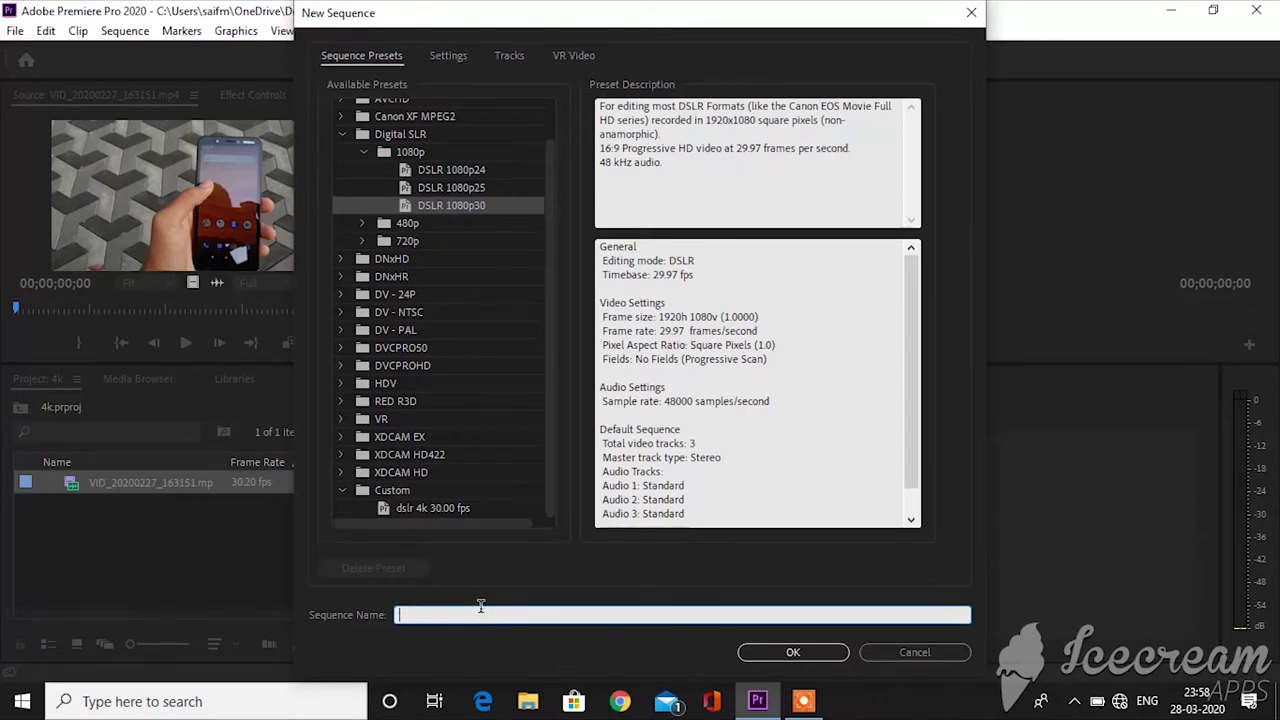
type("4k ")
type("xport")
left_click(775, 652)
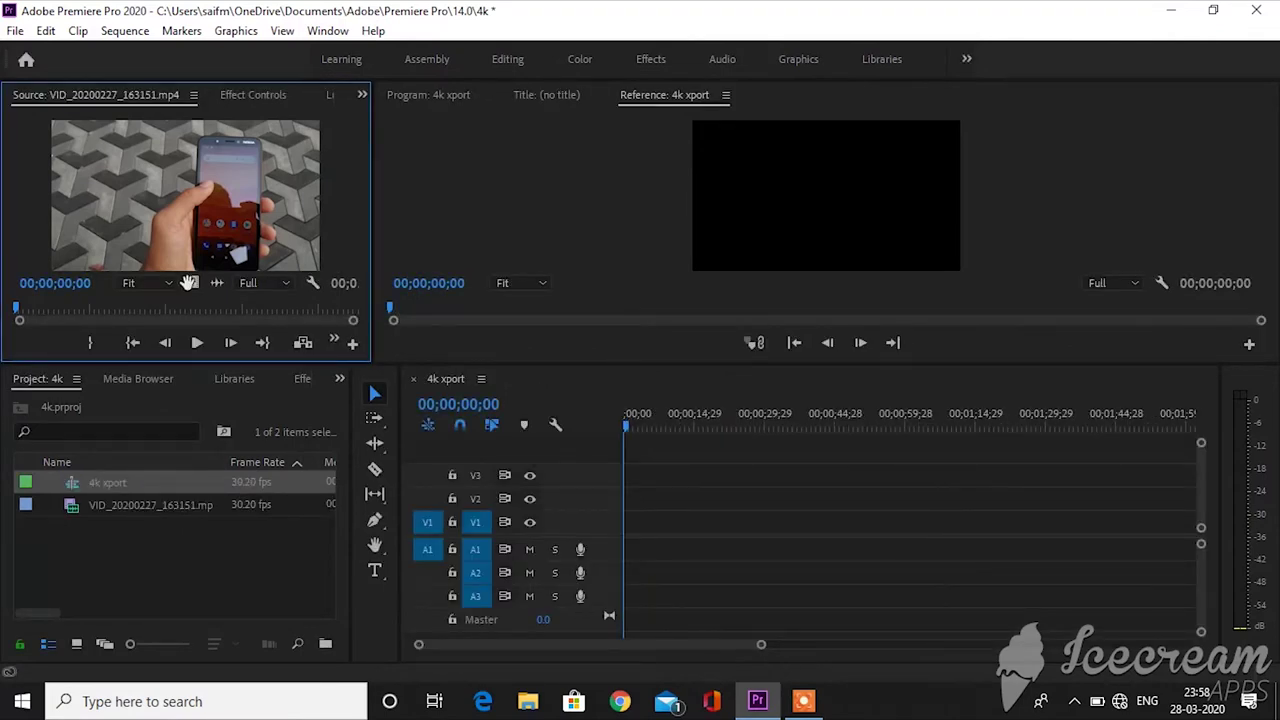
left_click_drag(189, 283, 622, 500)
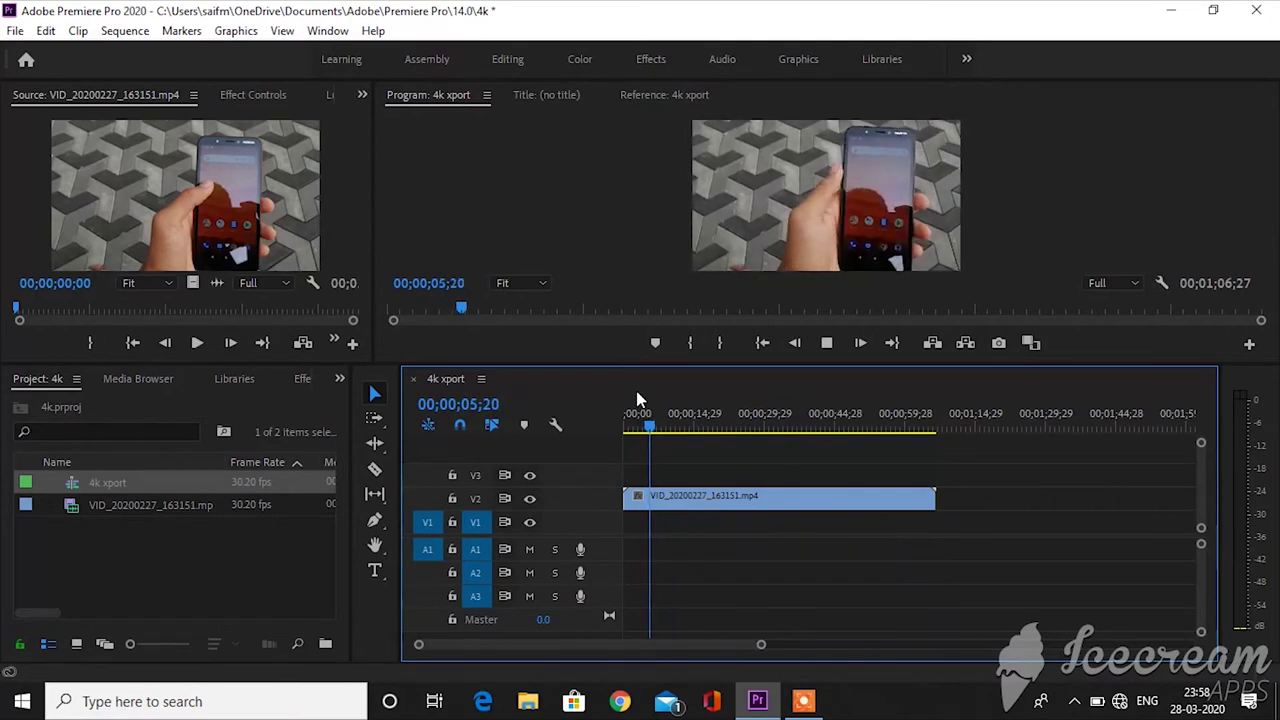
key("ctrl+shift+period")
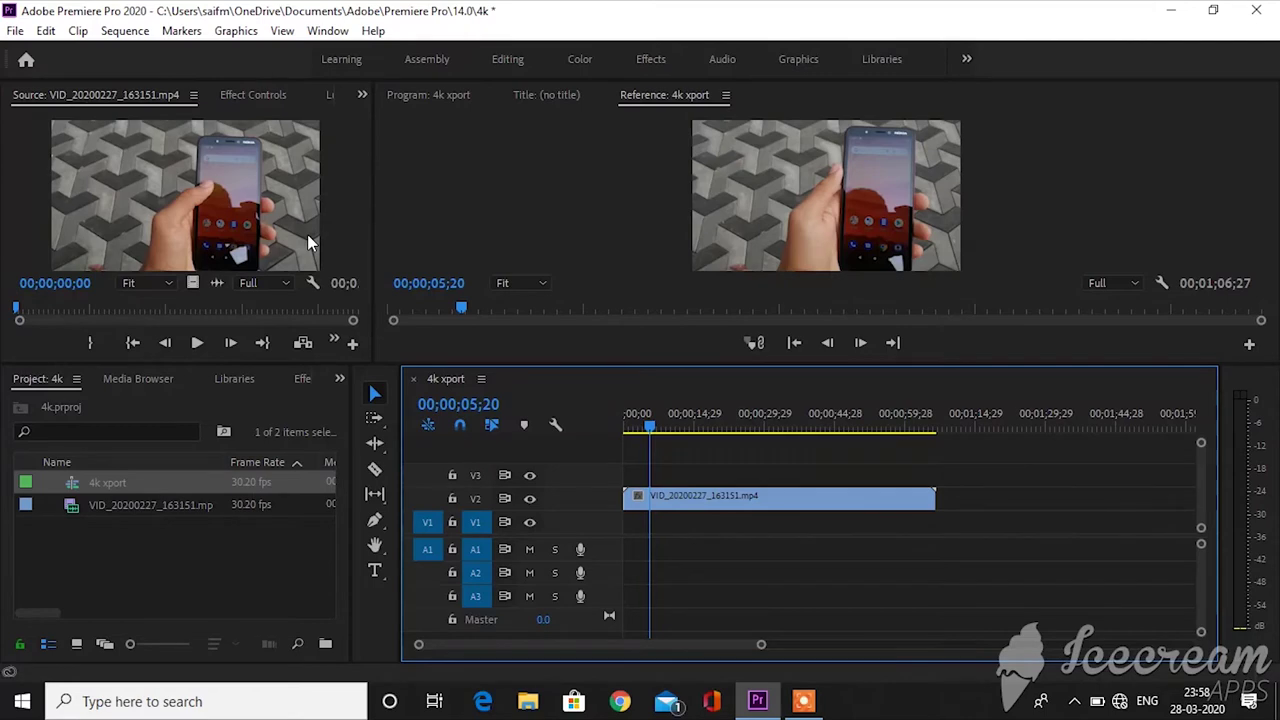
Step: Open Export Media settings for the 4k xport sequence with H.264 format
left_click(15, 30)
mouse_move(105, 580)
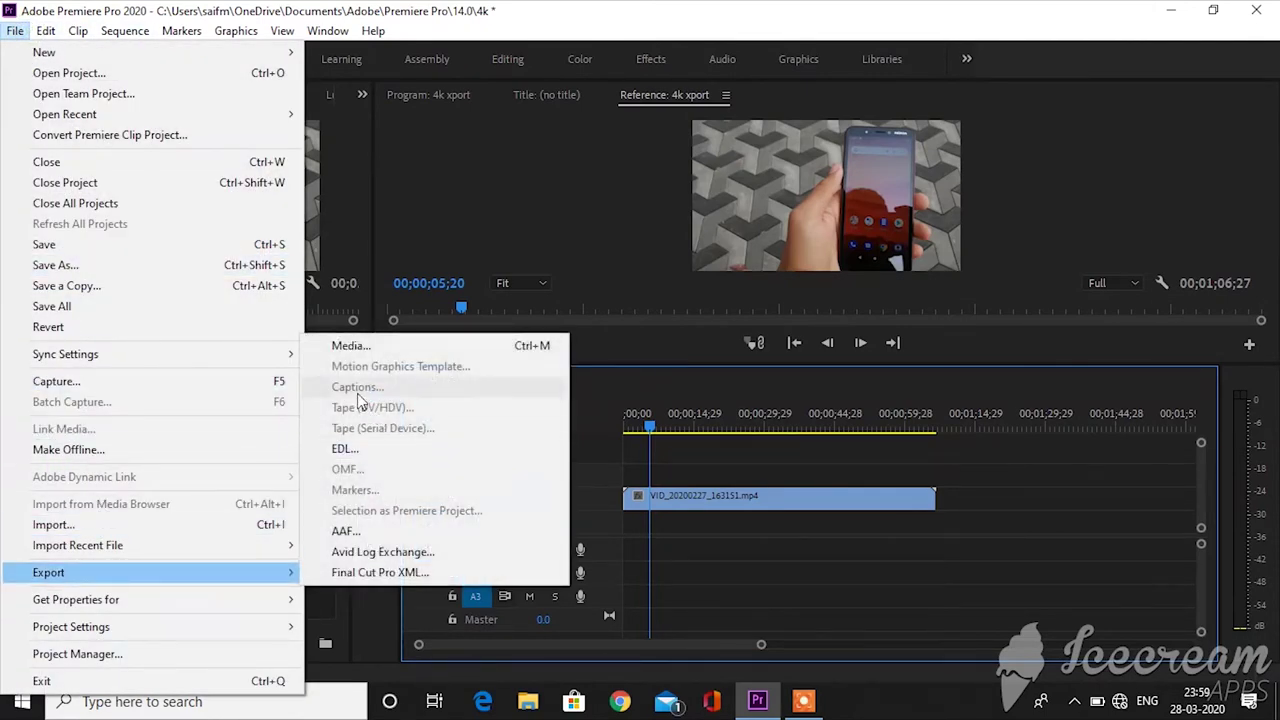
left_click(360, 348)
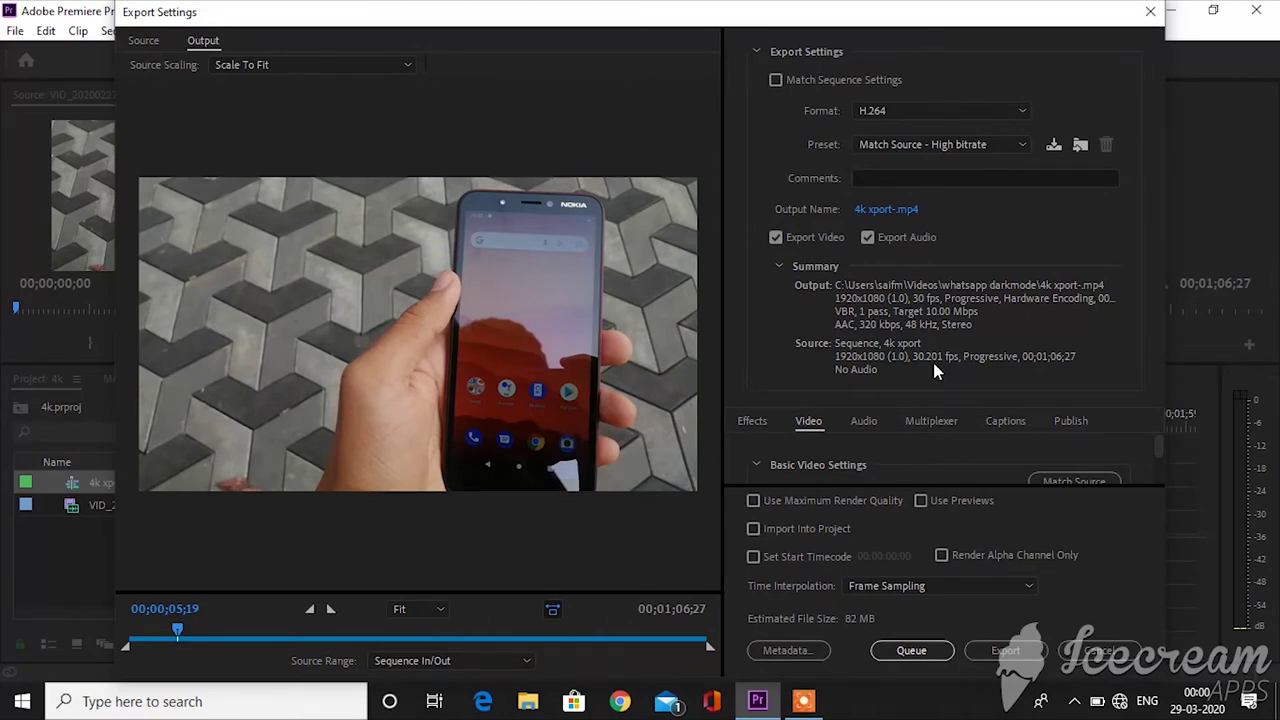
left_click(758, 51)
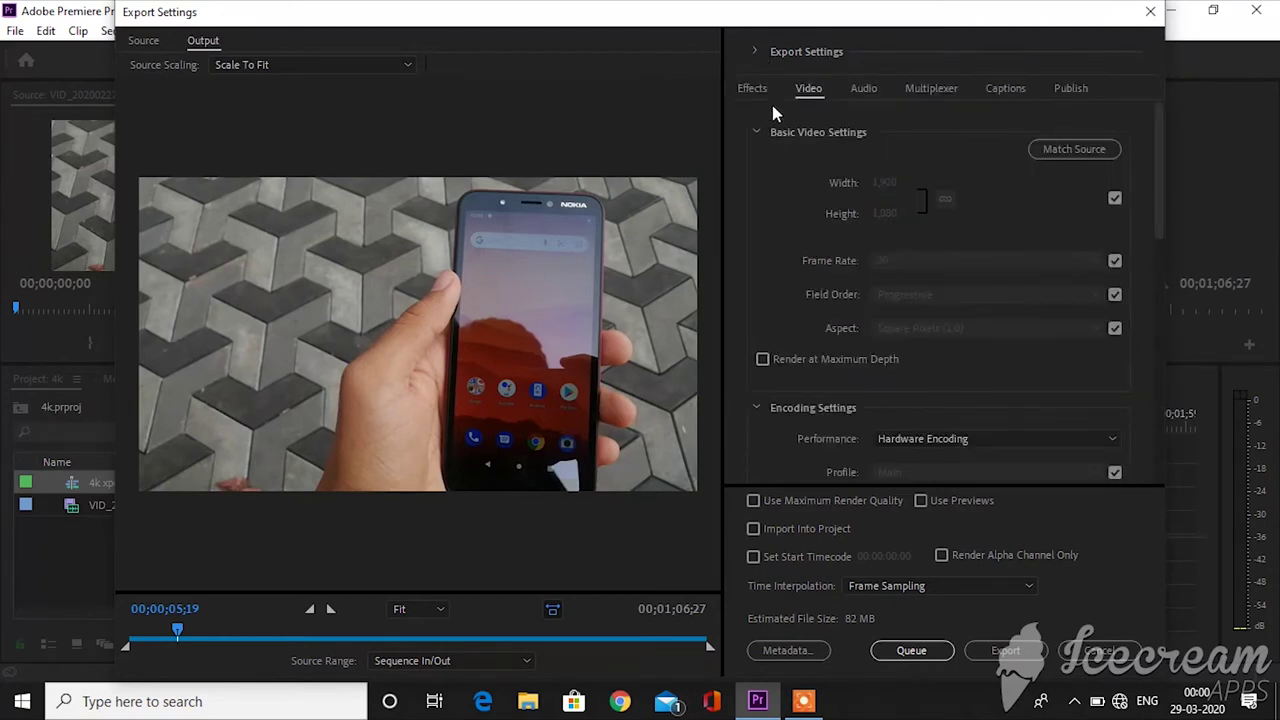
Step: Browse the Effects, Audio, Multiplexer, Captions and Publish export sections, ending on Video
left_click(761, 92)
left_click(805, 89)
left_click(863, 90)
left_click(920, 90)
left_click(1019, 88)
left_click(1064, 93)
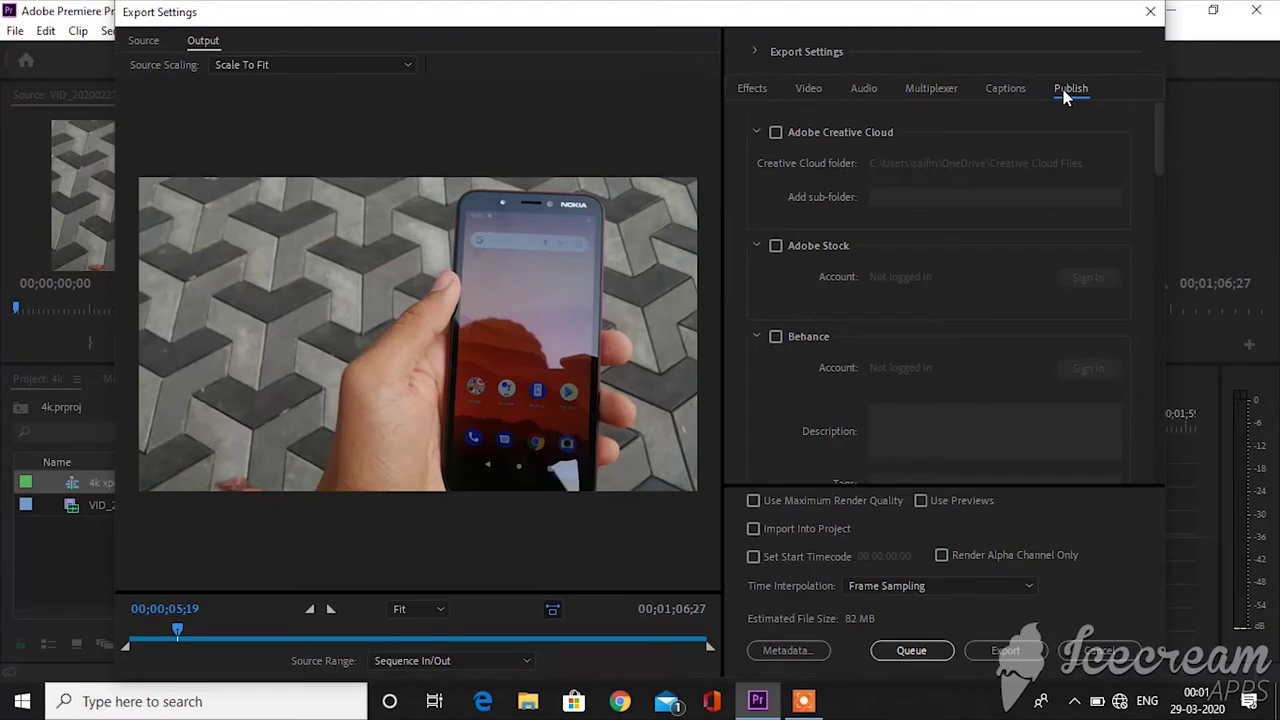
left_click(813, 90)
left_click(858, 98)
left_click(817, 98)
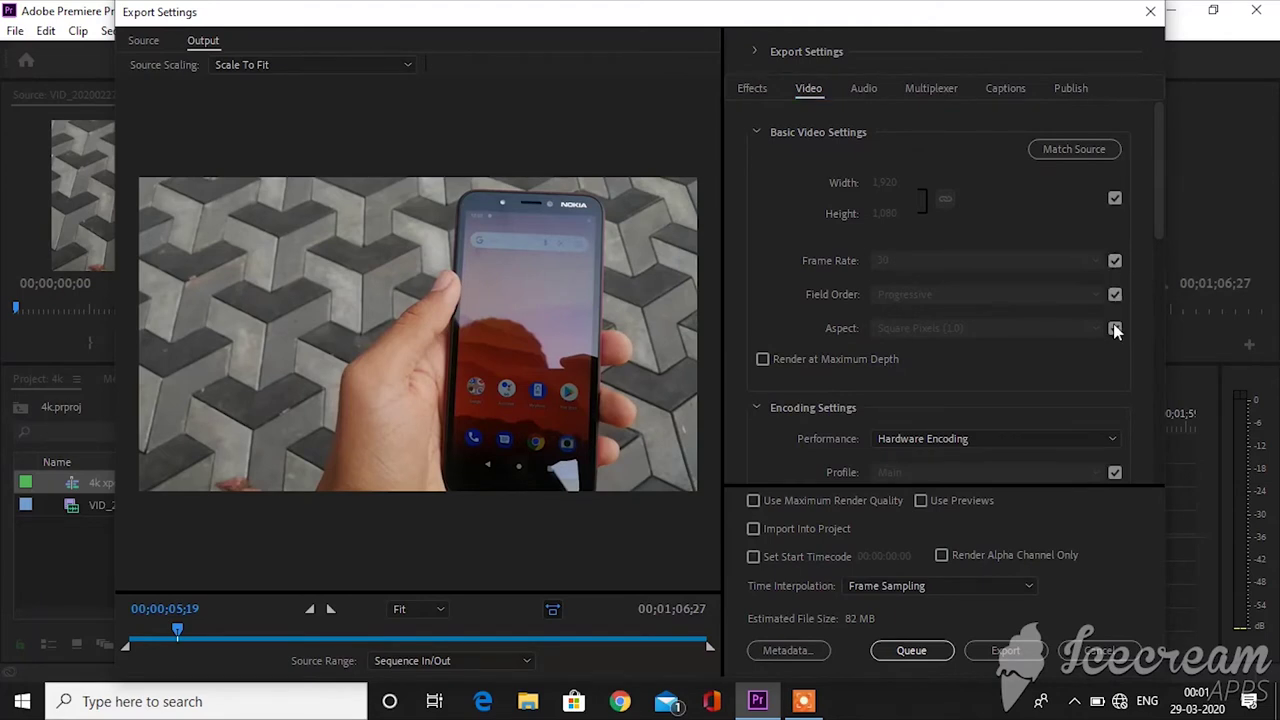
Step: Unlock the export frame rate and leave it at 30
left_click(1114, 261)
left_click(1052, 262)
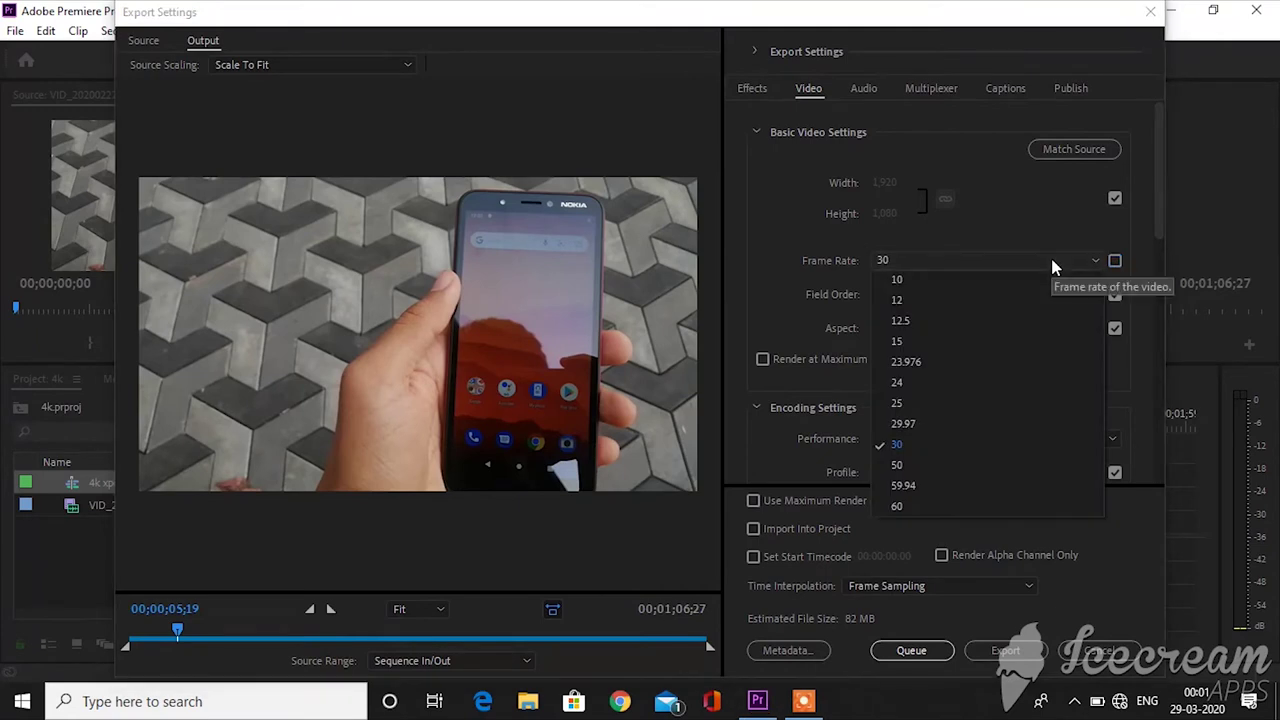
left_click(1052, 263)
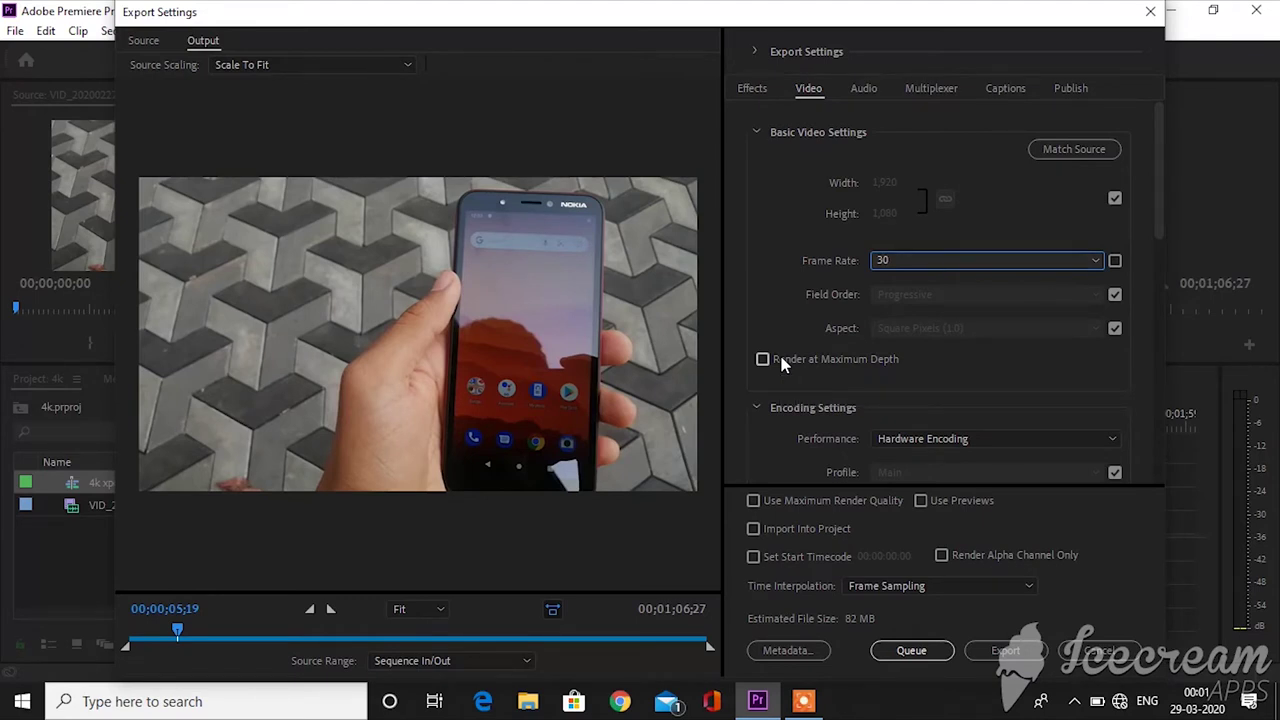
Step: Turn on Render at Maximum Depth and stop the H.264 profile matching the source
left_click(763, 359)
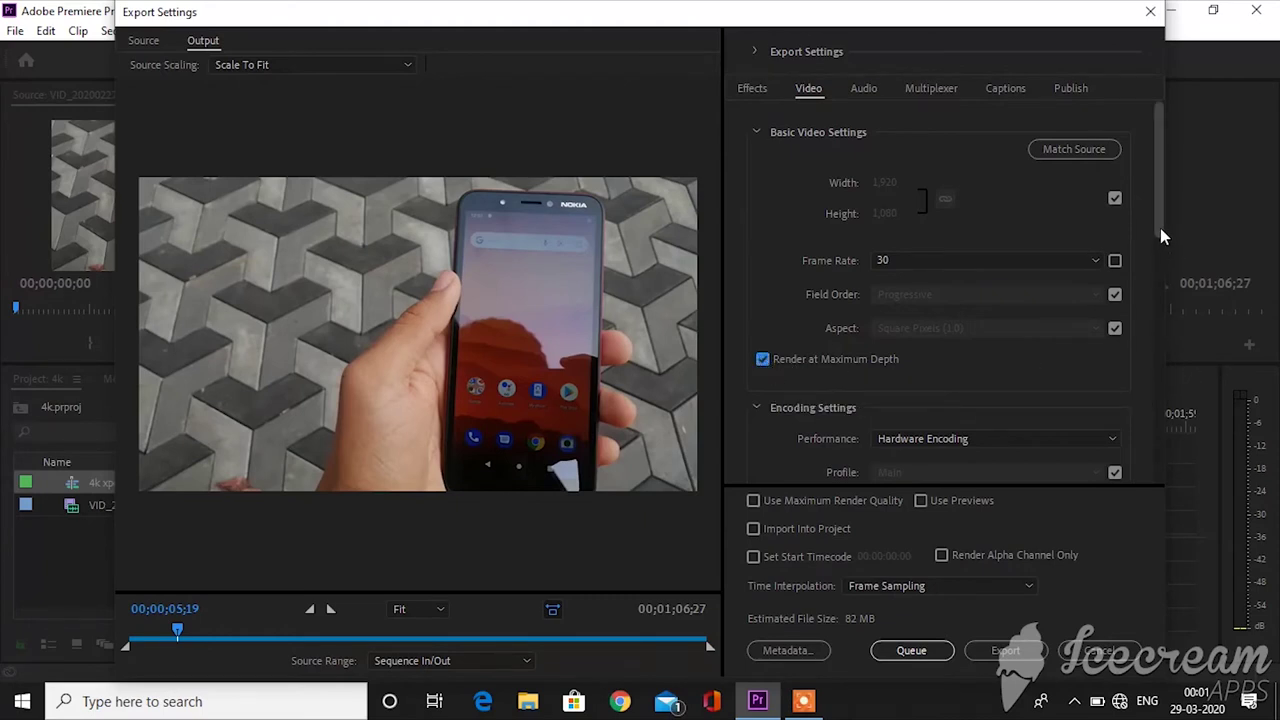
left_click_drag(1160, 228, 1161, 282)
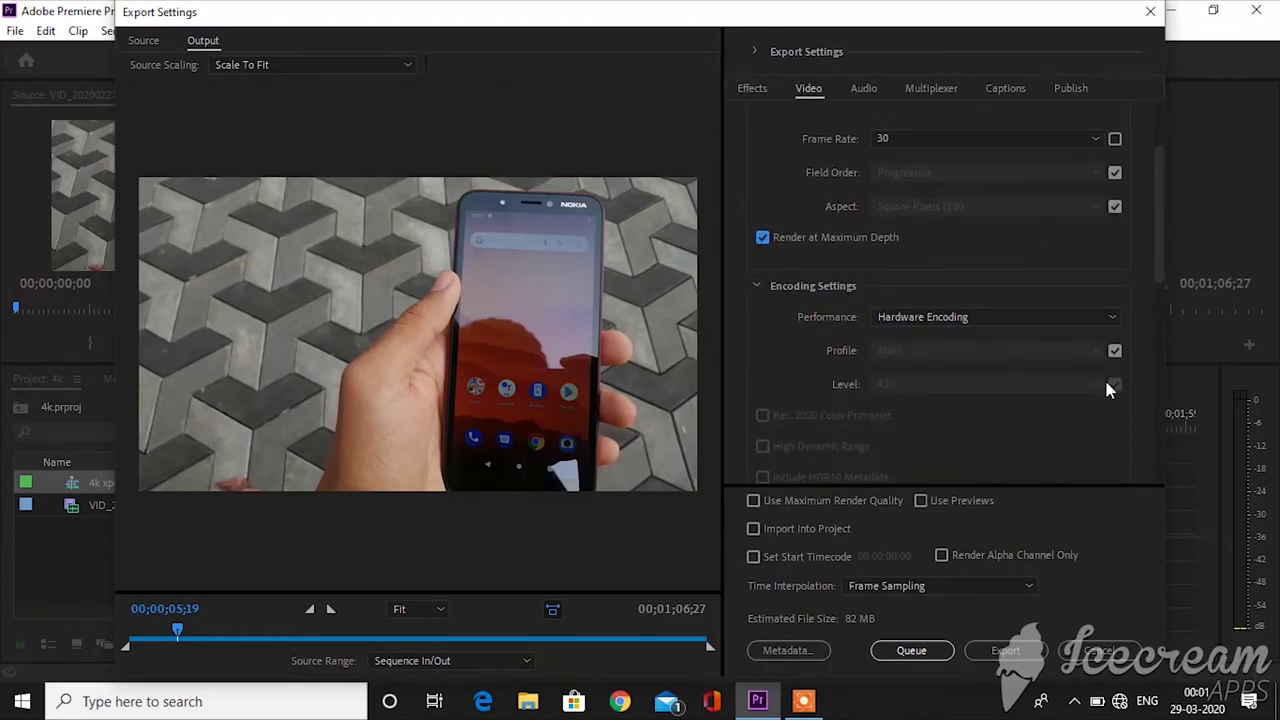
left_click(1114, 350)
left_click(1096, 352)
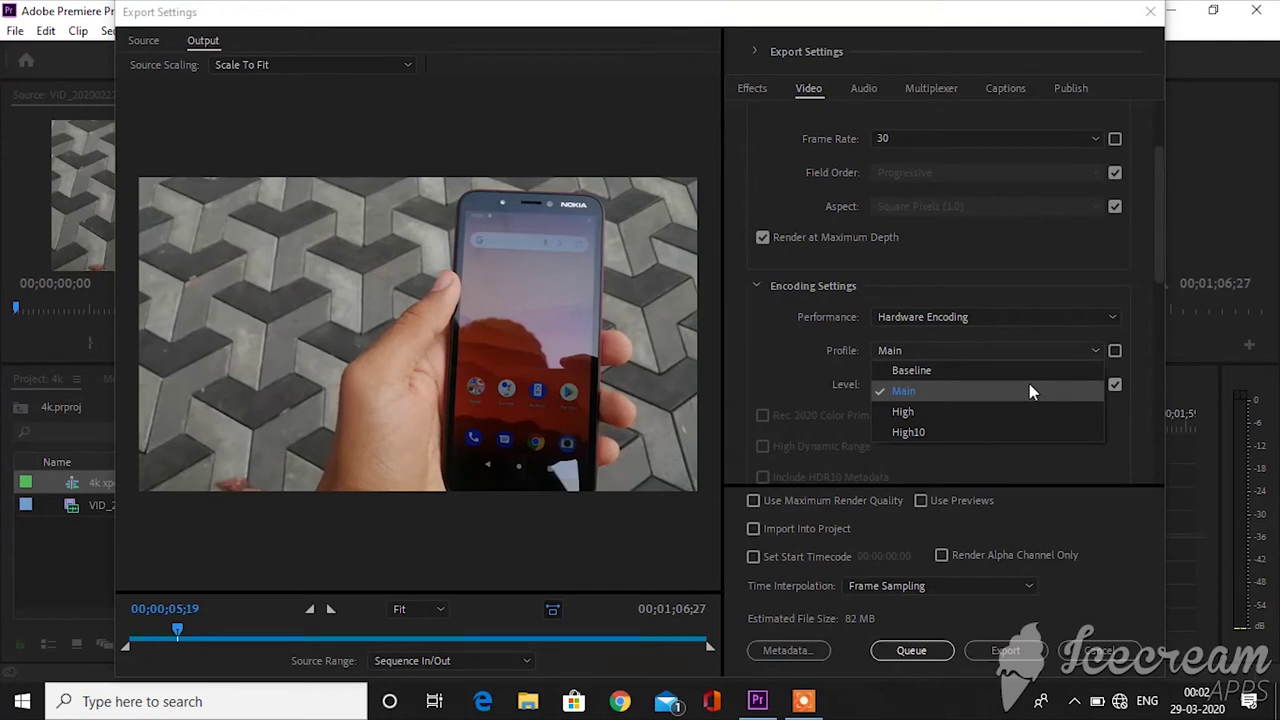
Step: Set the H.264 profile to High and the level to 5.1
left_click(1034, 416)
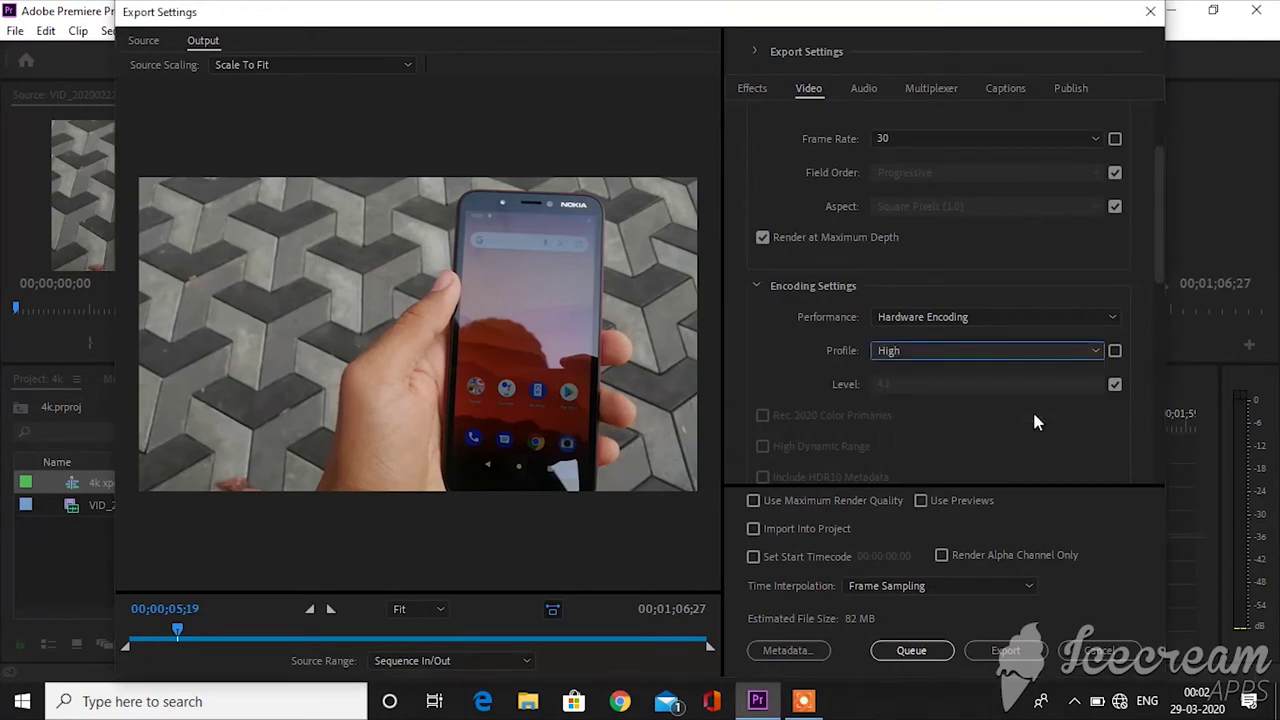
left_click(1010, 354)
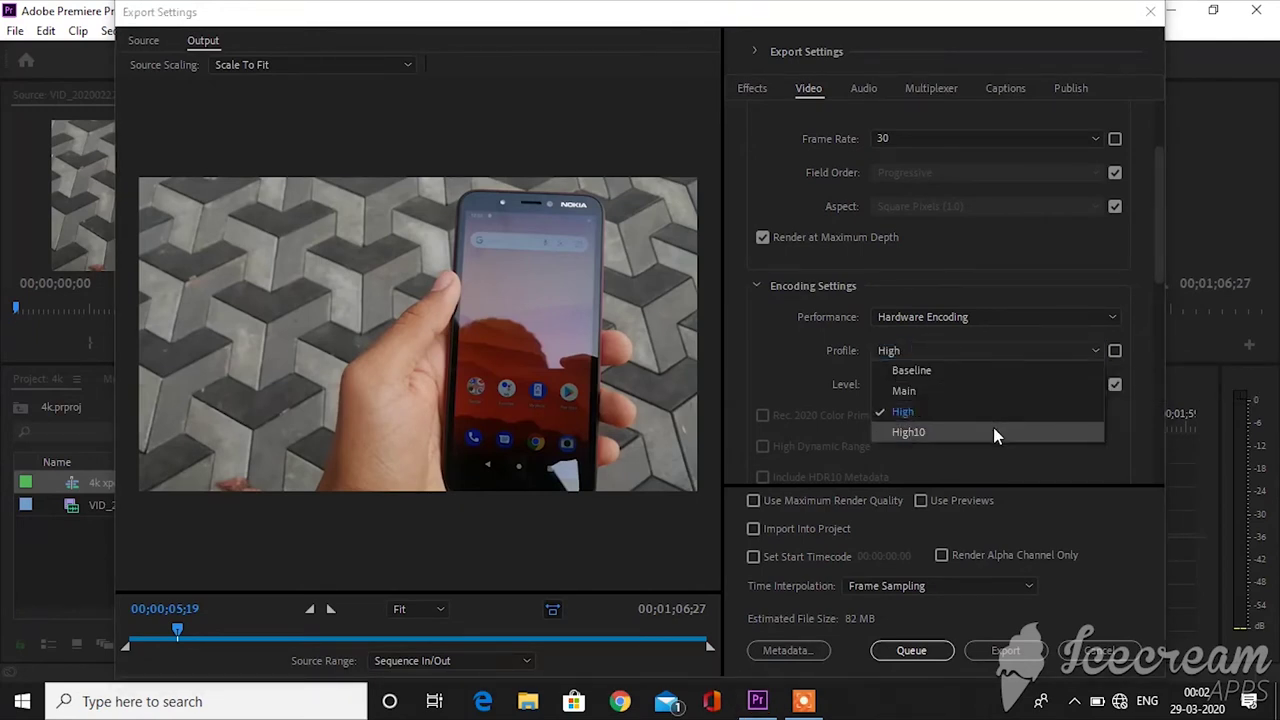
left_click(961, 416)
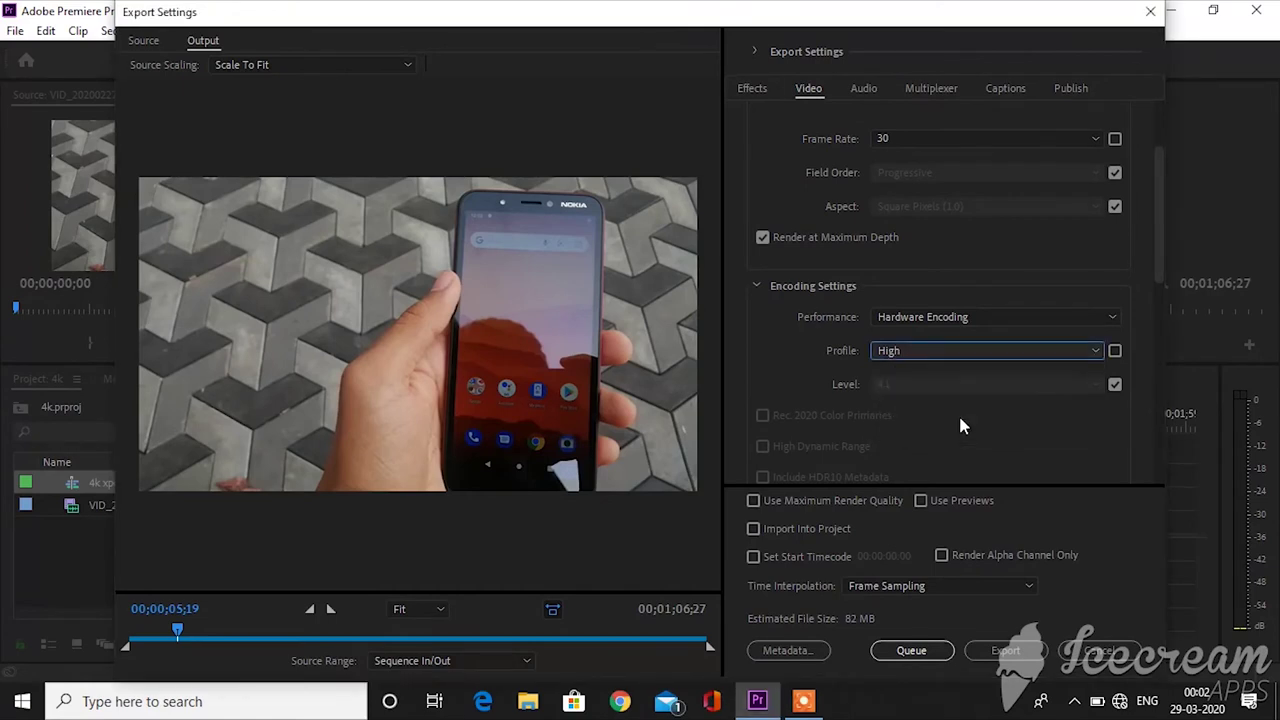
left_click(1116, 385)
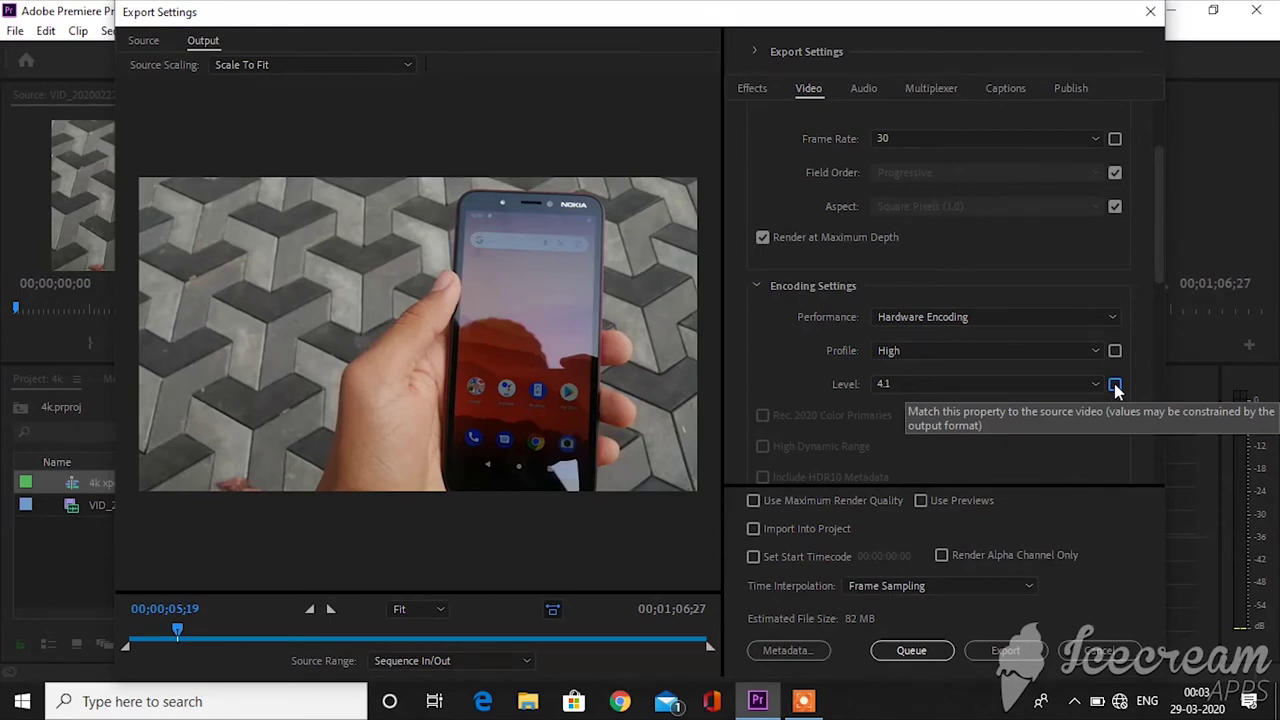
left_click(1077, 383)
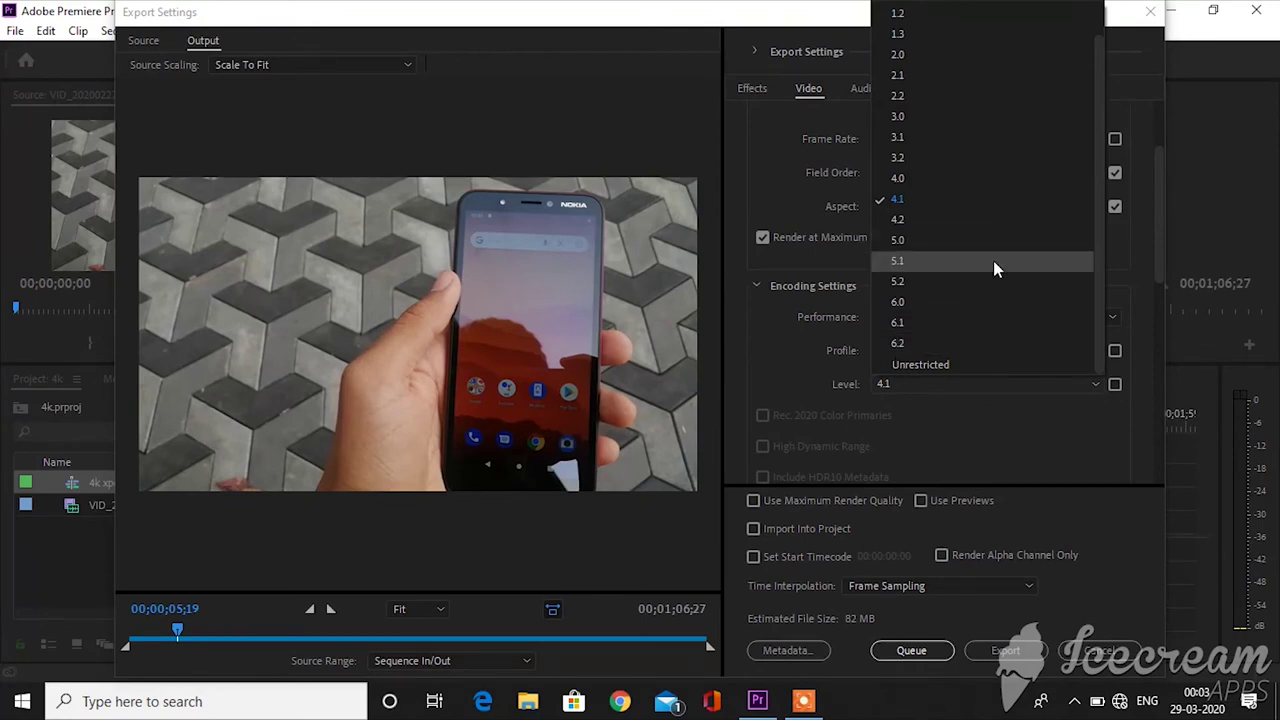
key("Escape")
Step: Set the export frame rate to 30
scroll(993, 263, "up", 3)
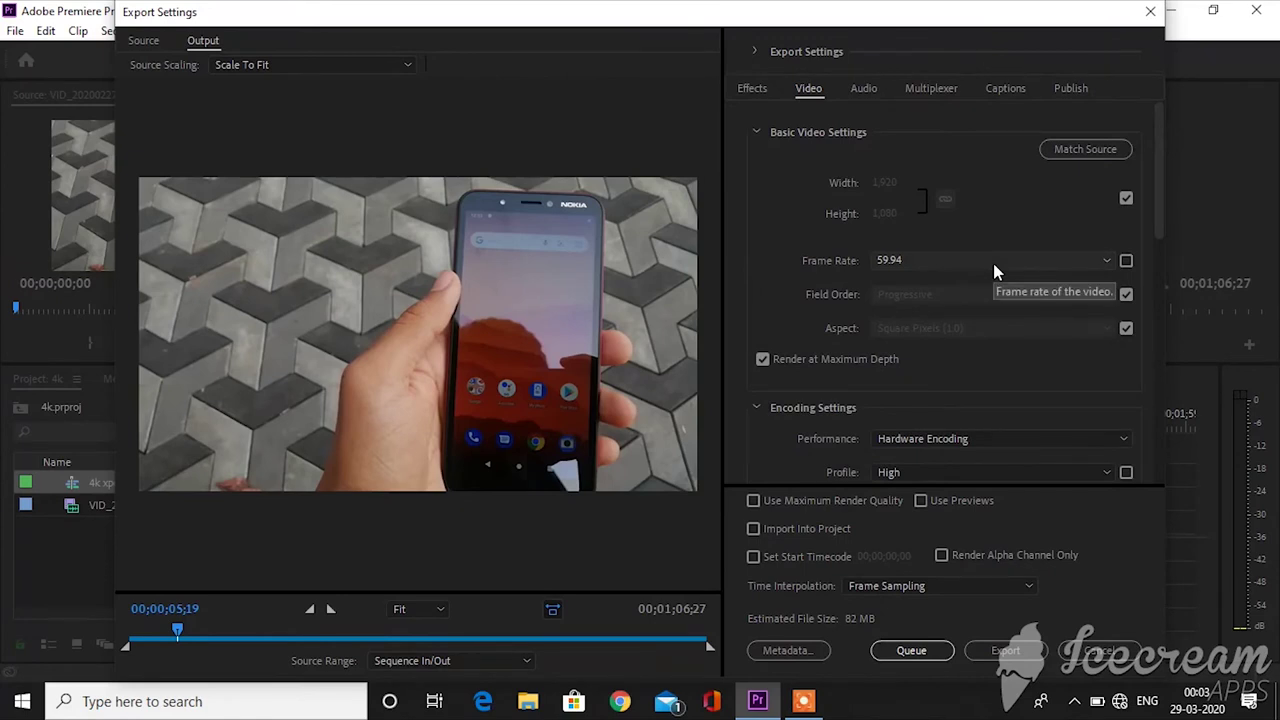
left_click(993, 263)
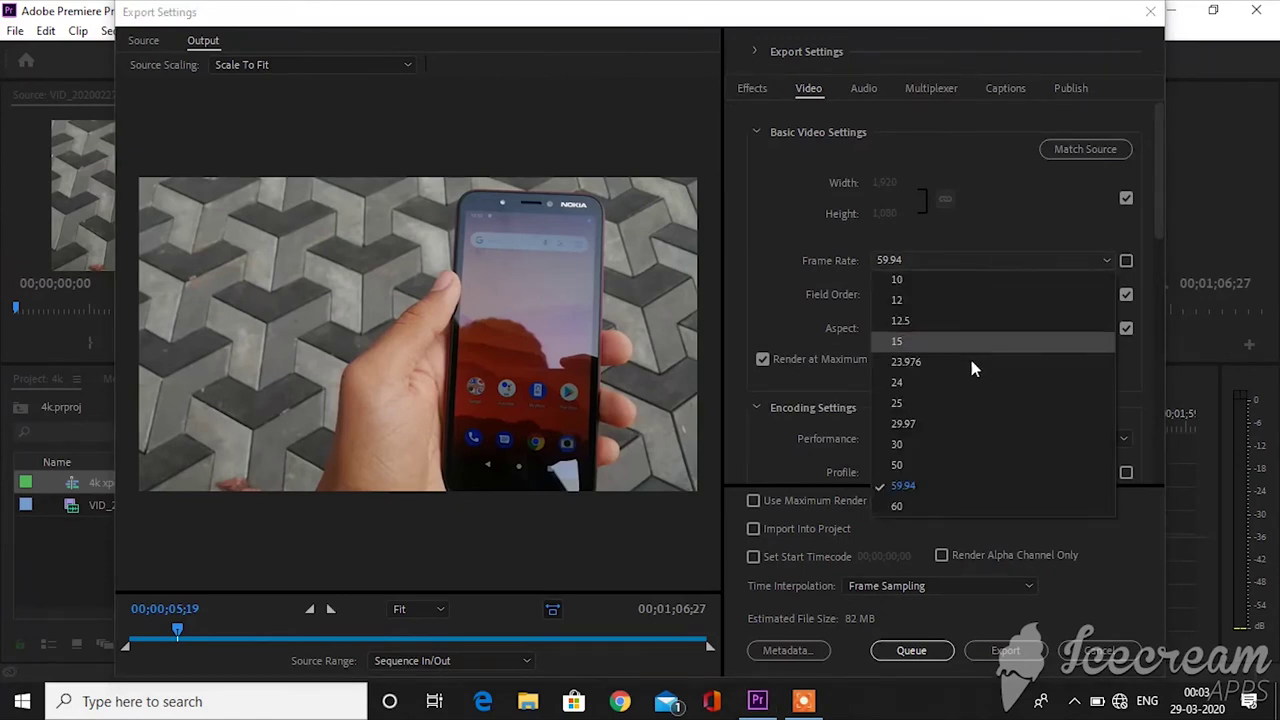
left_click(952, 459)
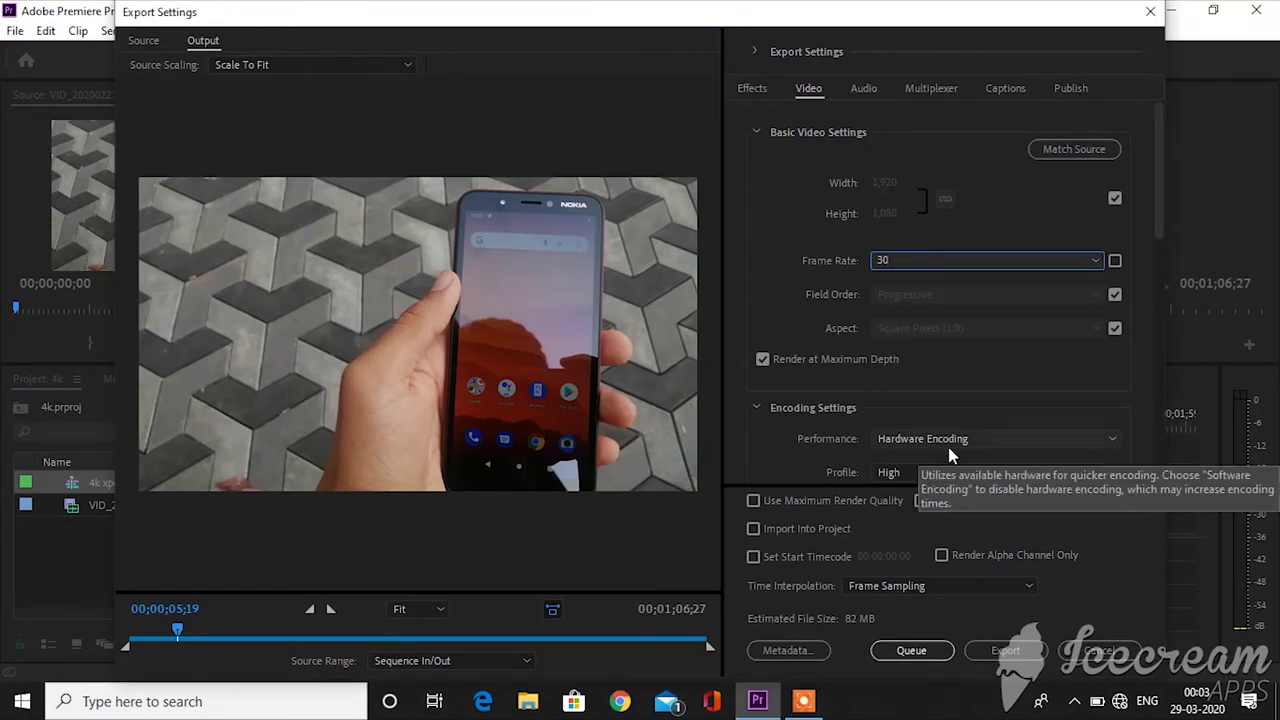
left_click_drag(1157, 216, 1161, 272)
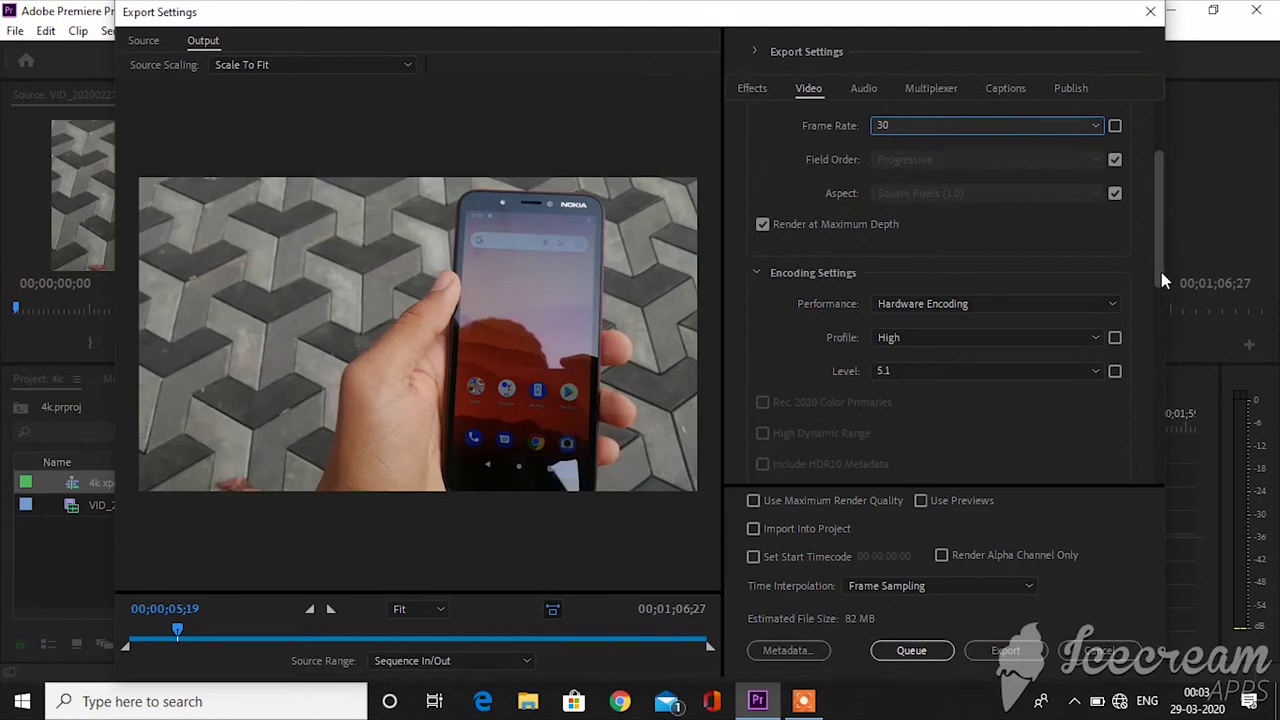
left_click_drag(1162, 274, 1166, 424)
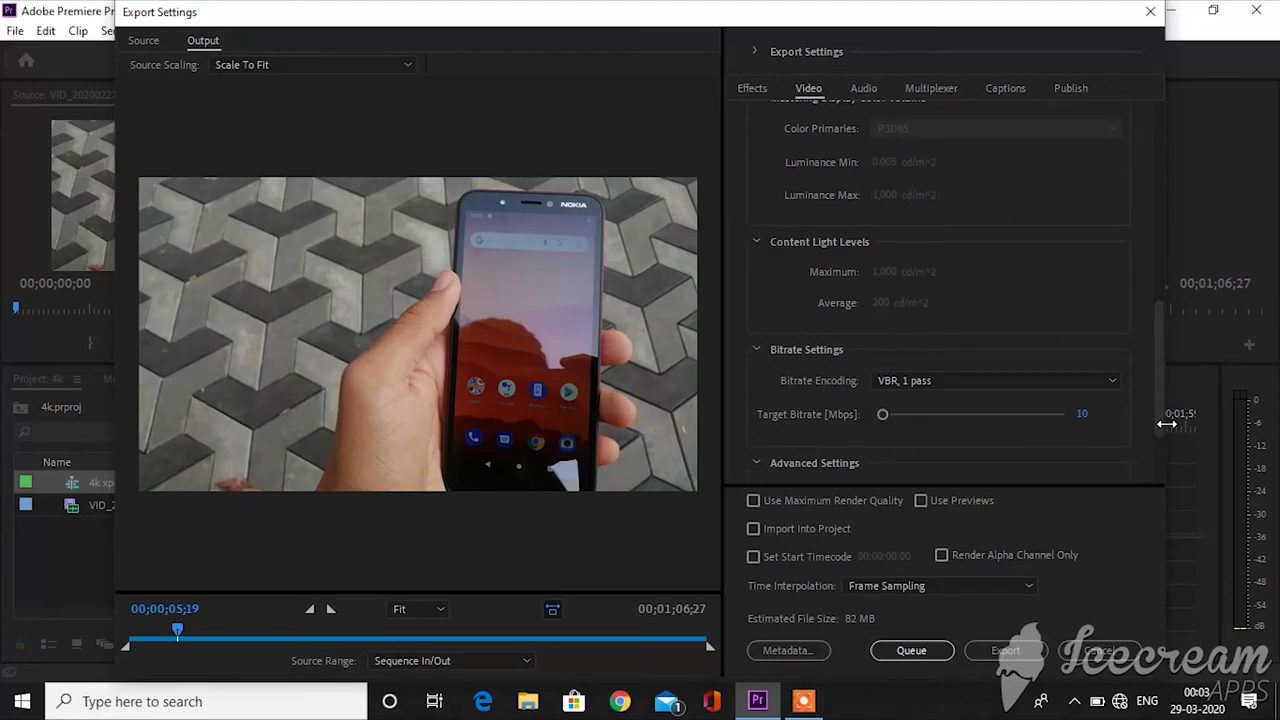
Step: Switch bitrate encoding to CBR with a 100 Mbps target, then show the Audio settings
left_click(1116, 376)
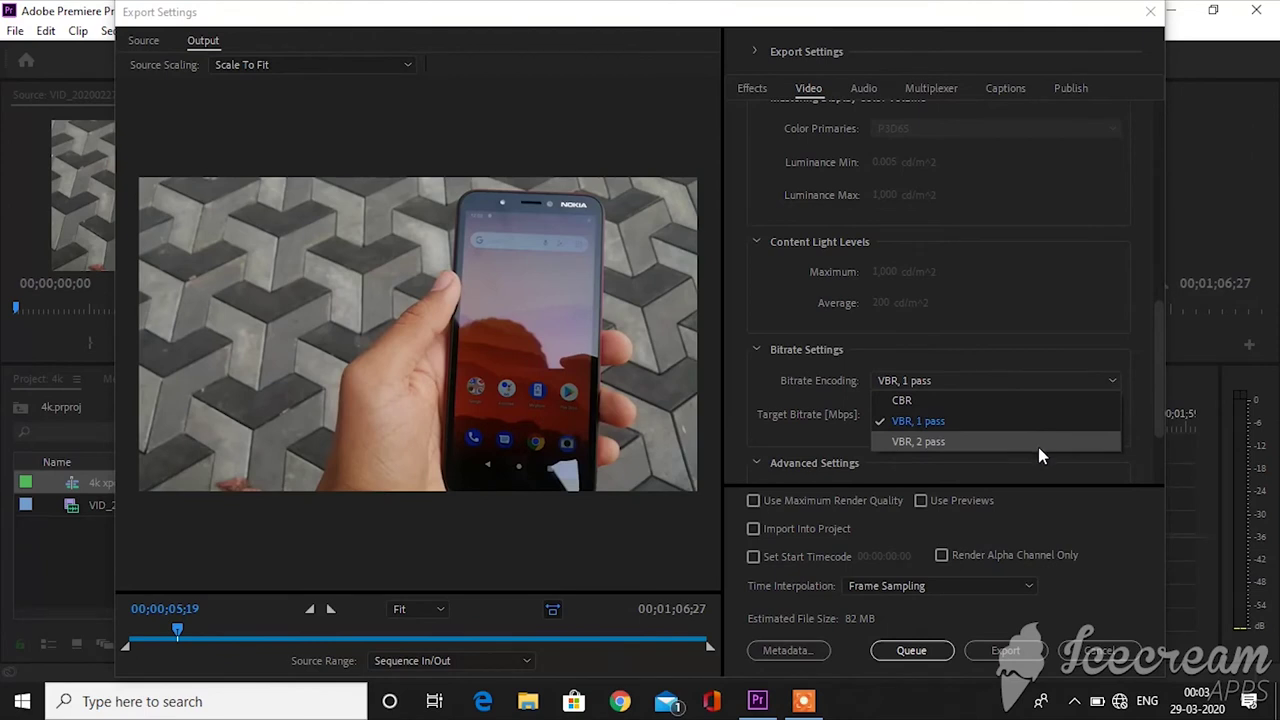
left_click(1000, 400)
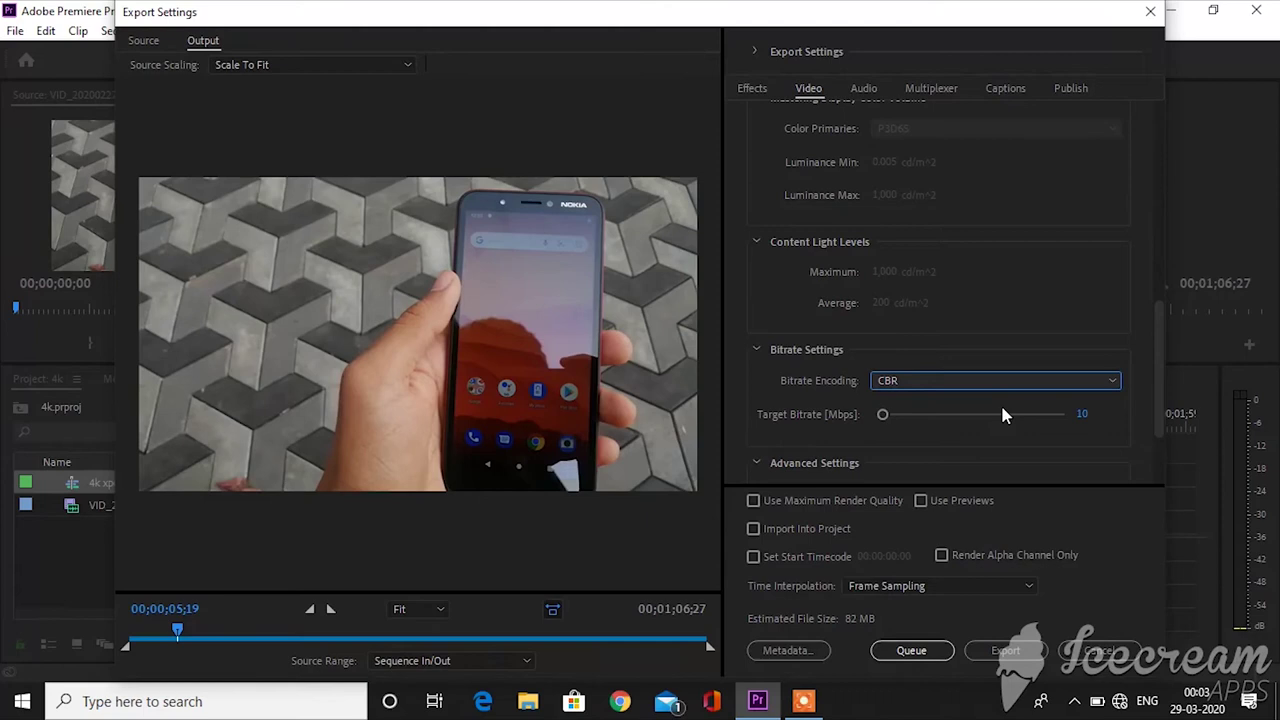
left_click(1081, 414)
type("100")
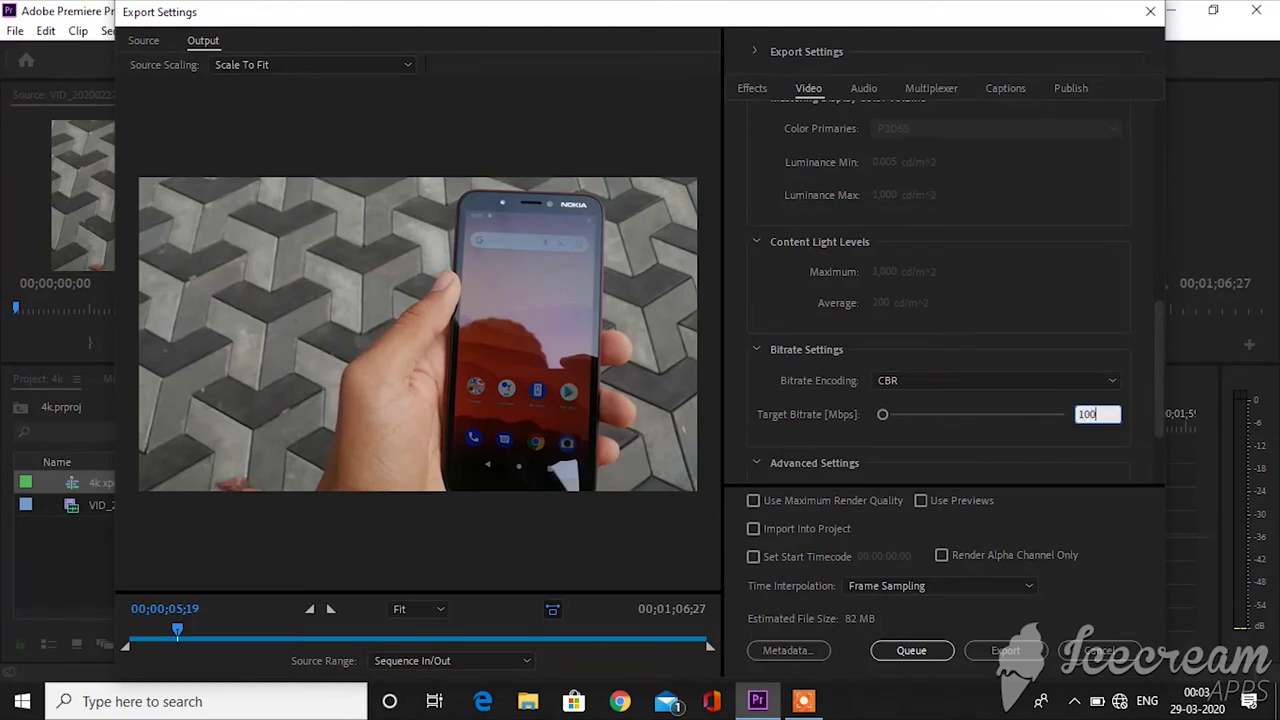
left_click(1062, 440)
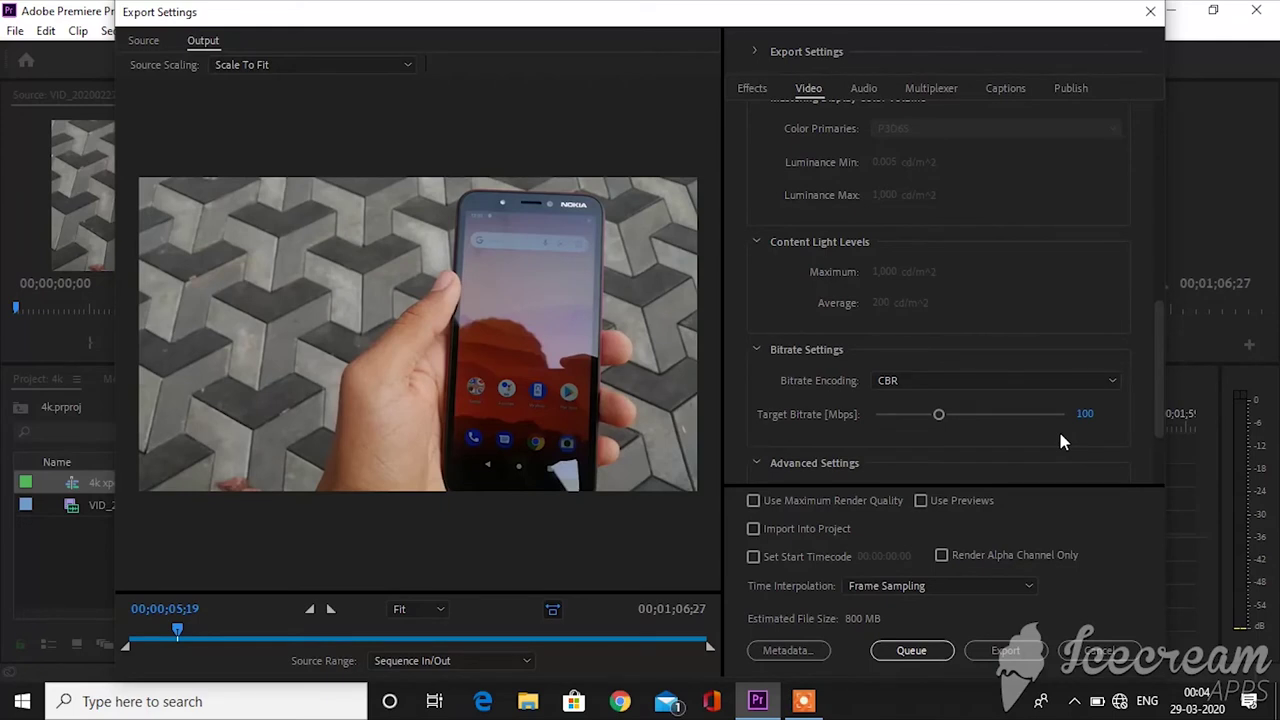
scroll(839, 389, "down", 3)
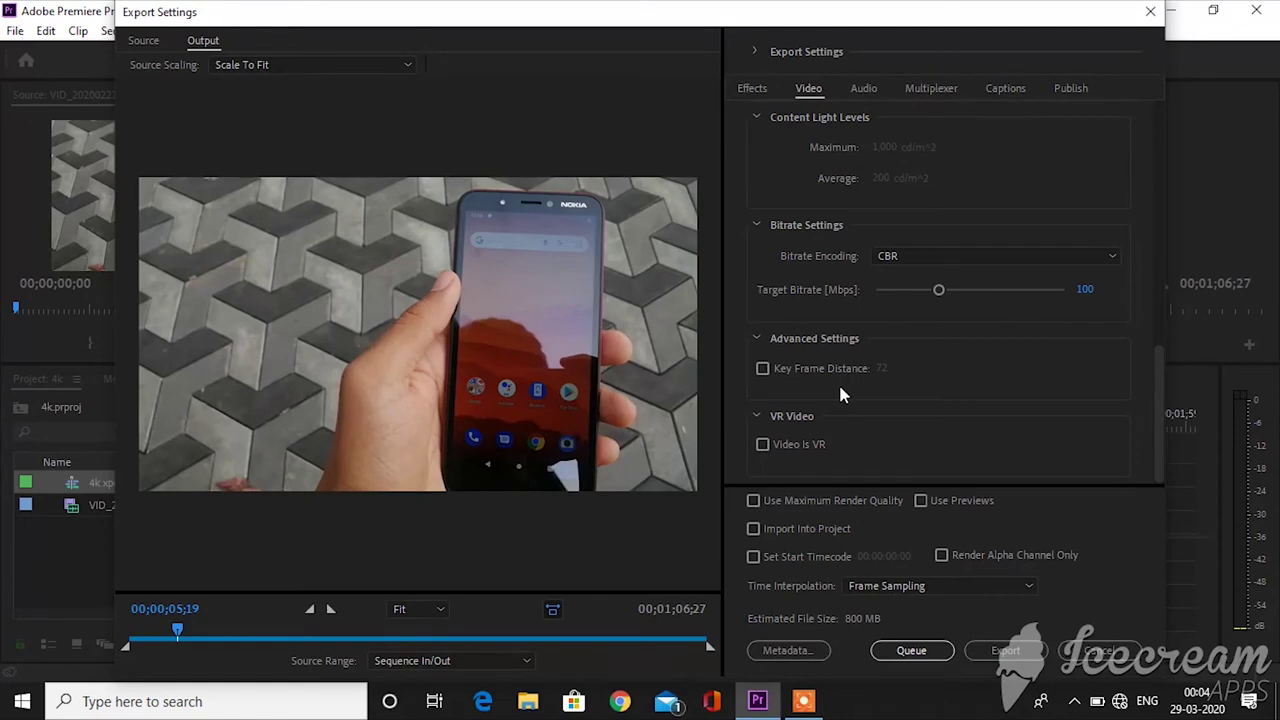
left_click(852, 92)
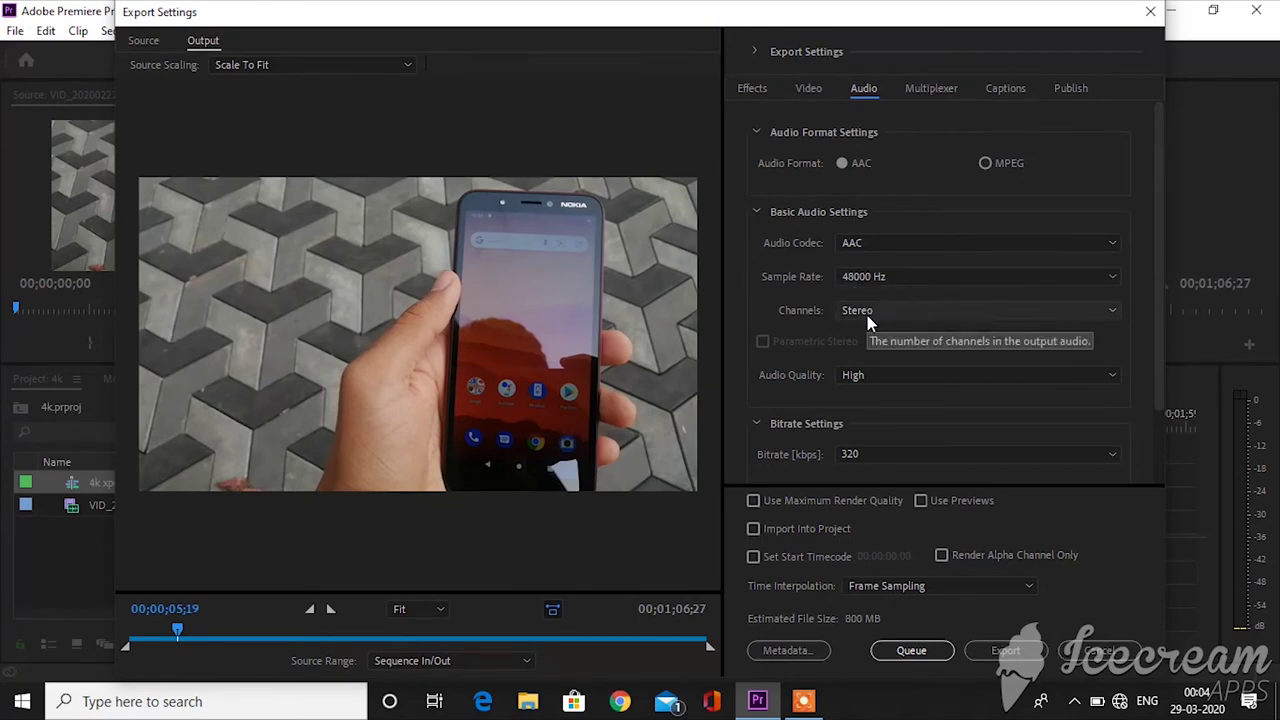
Step: Keep audio quality at High and audio bitrate at 320 kbps, then return to Video settings
left_click(859, 376)
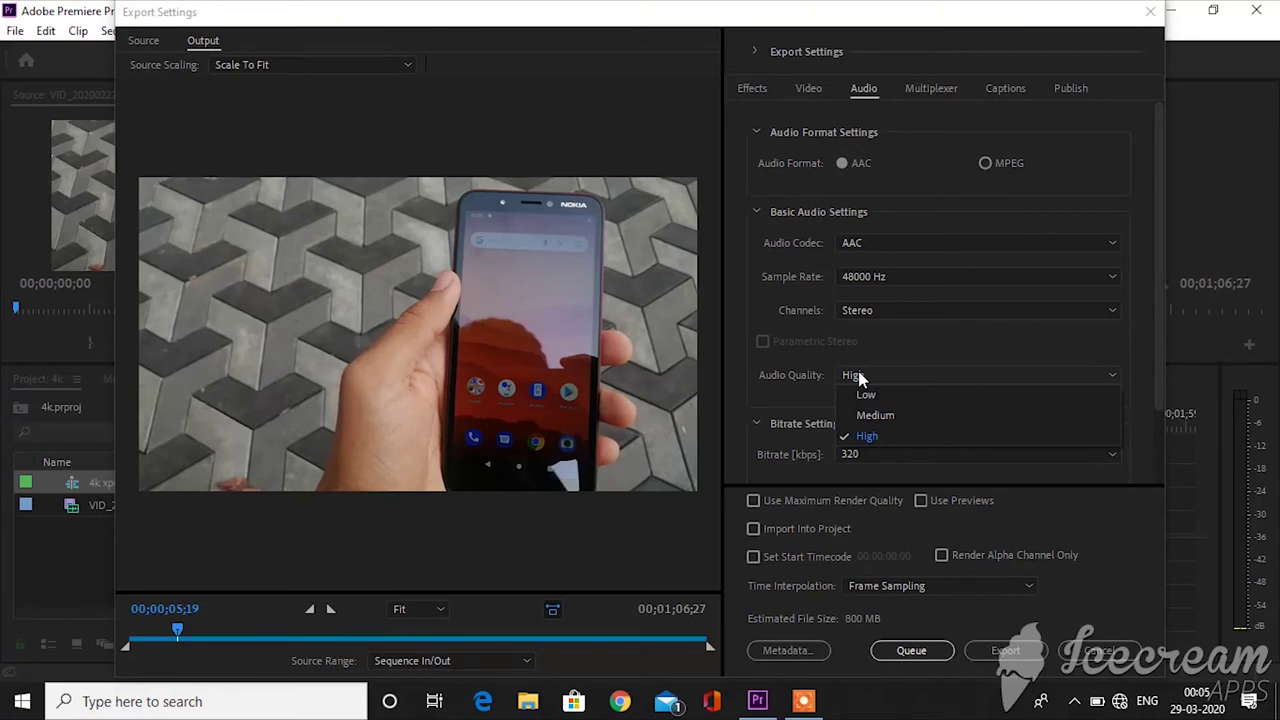
left_click(806, 400)
scroll(1160, 376, "down", 1)
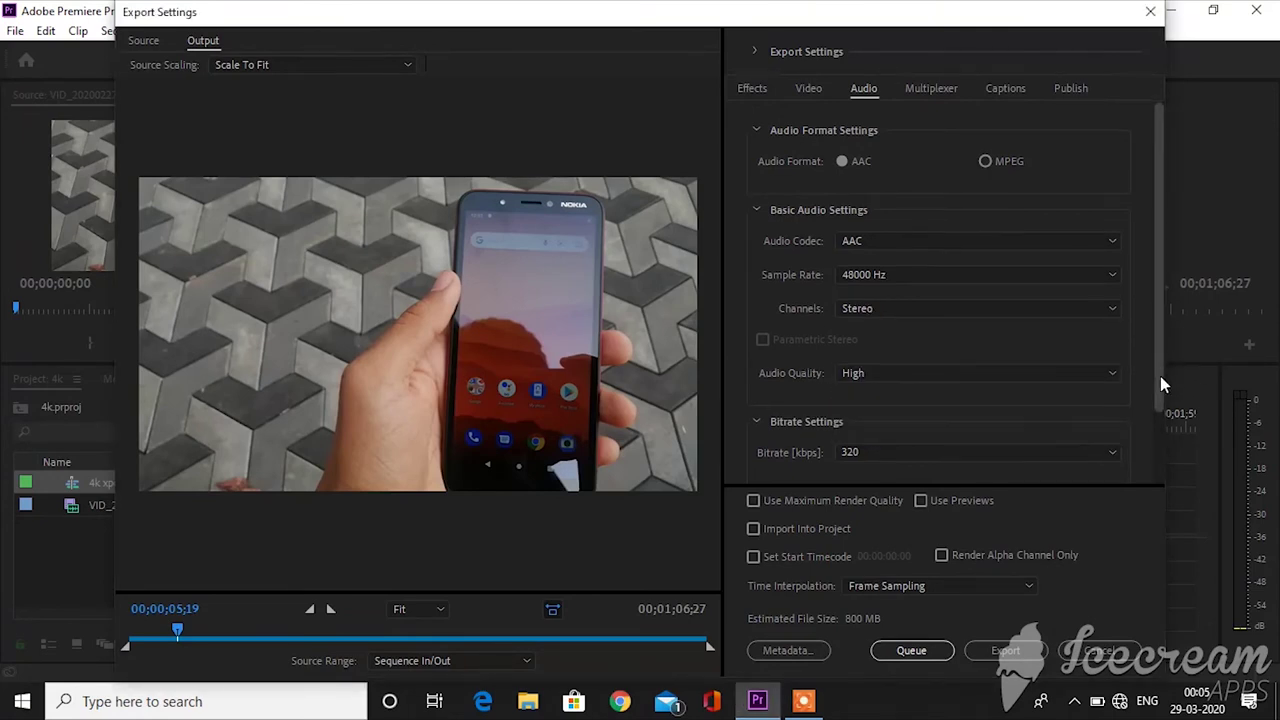
scroll(1160, 376, "down", 2)
left_click(1040, 385)
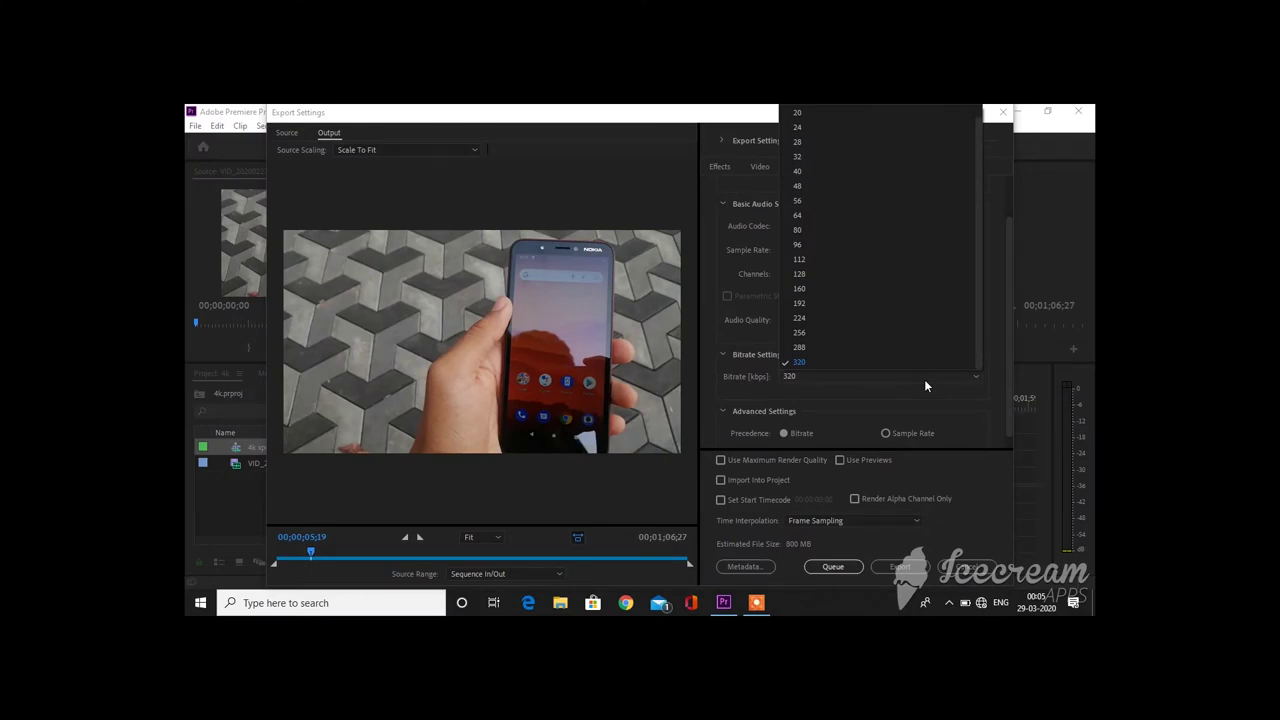
left_click(966, 392)
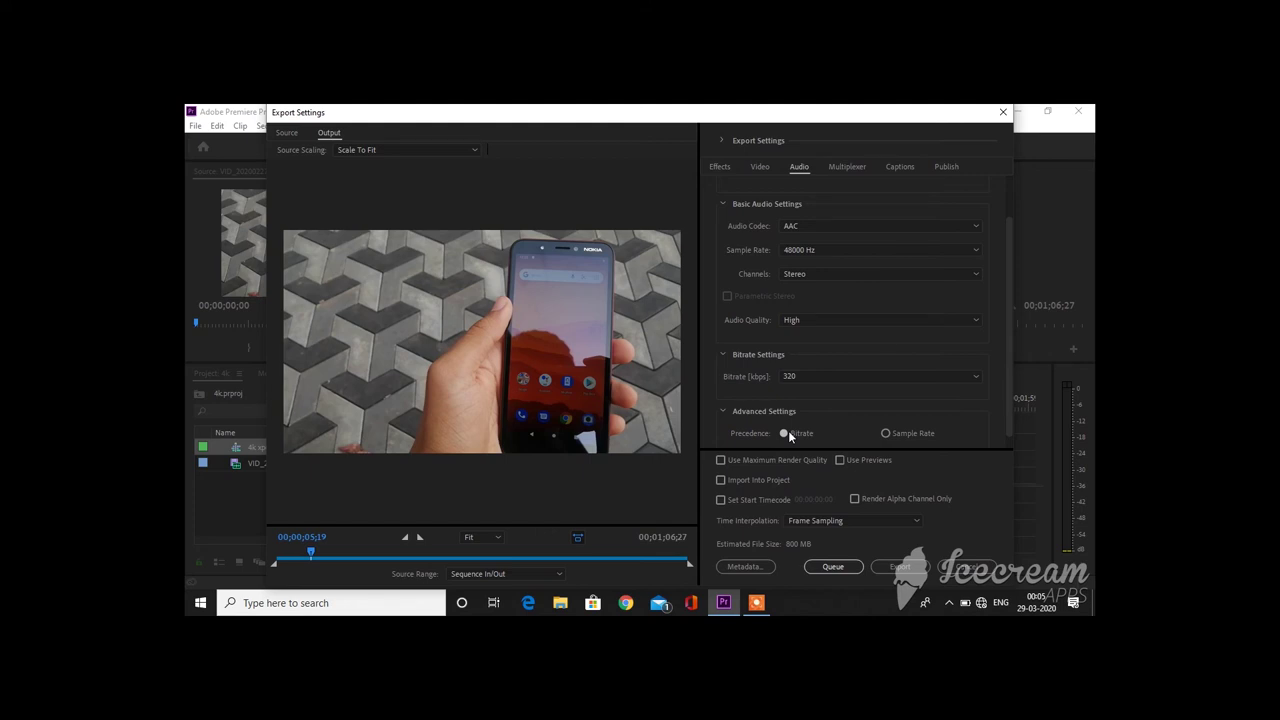
left_click(759, 167)
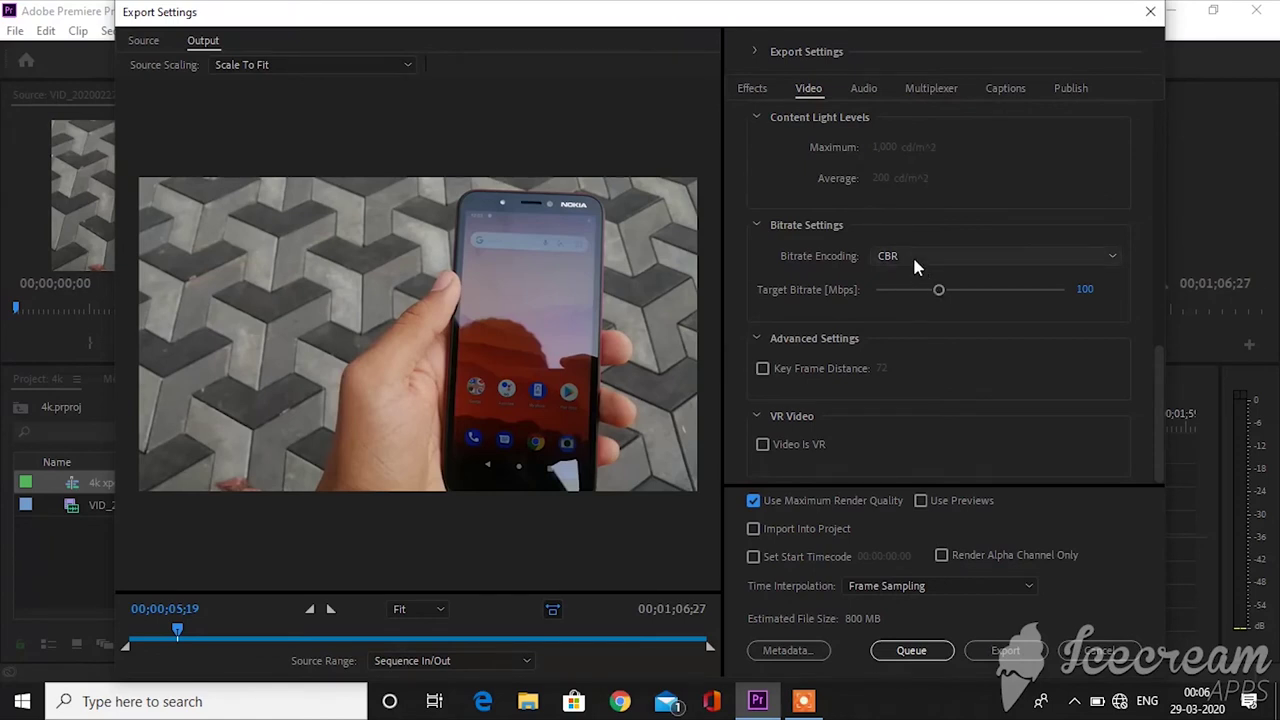
Step: Try the VBR encoding modes and enter a 60 Mbps target bitrate
left_click(916, 258)
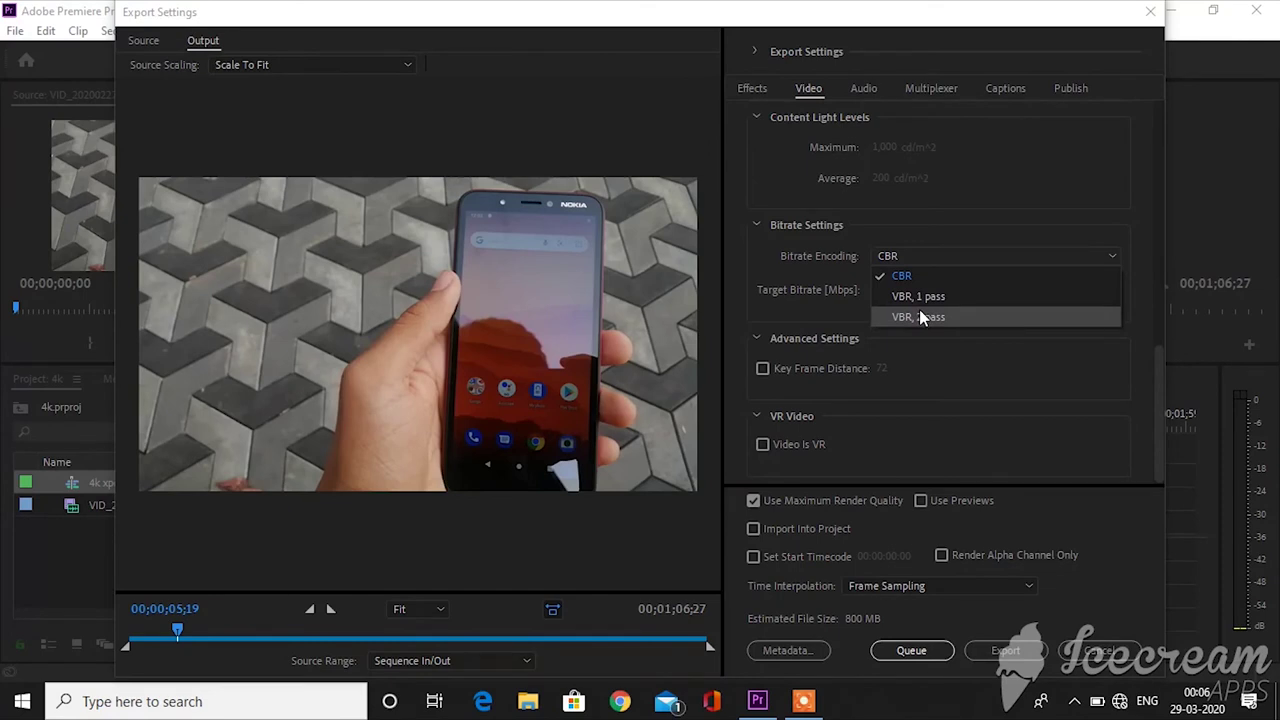
left_click(919, 316)
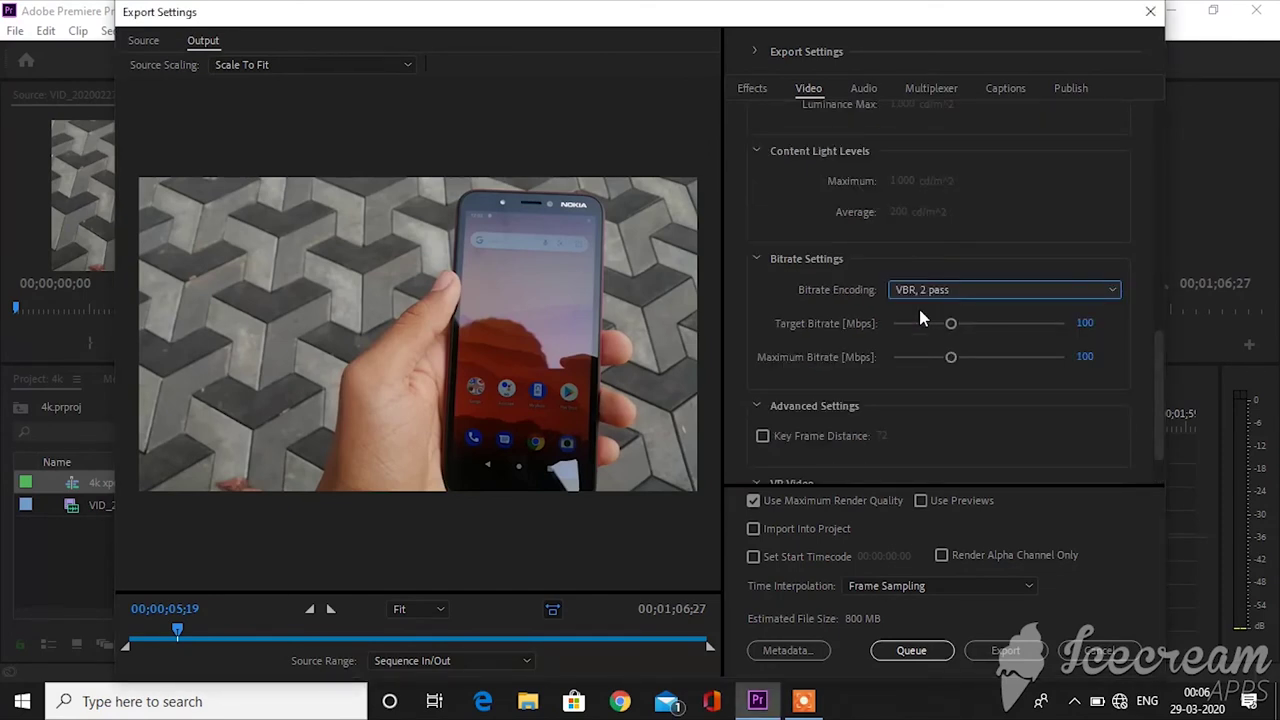
left_click(1026, 292)
left_click(1048, 334)
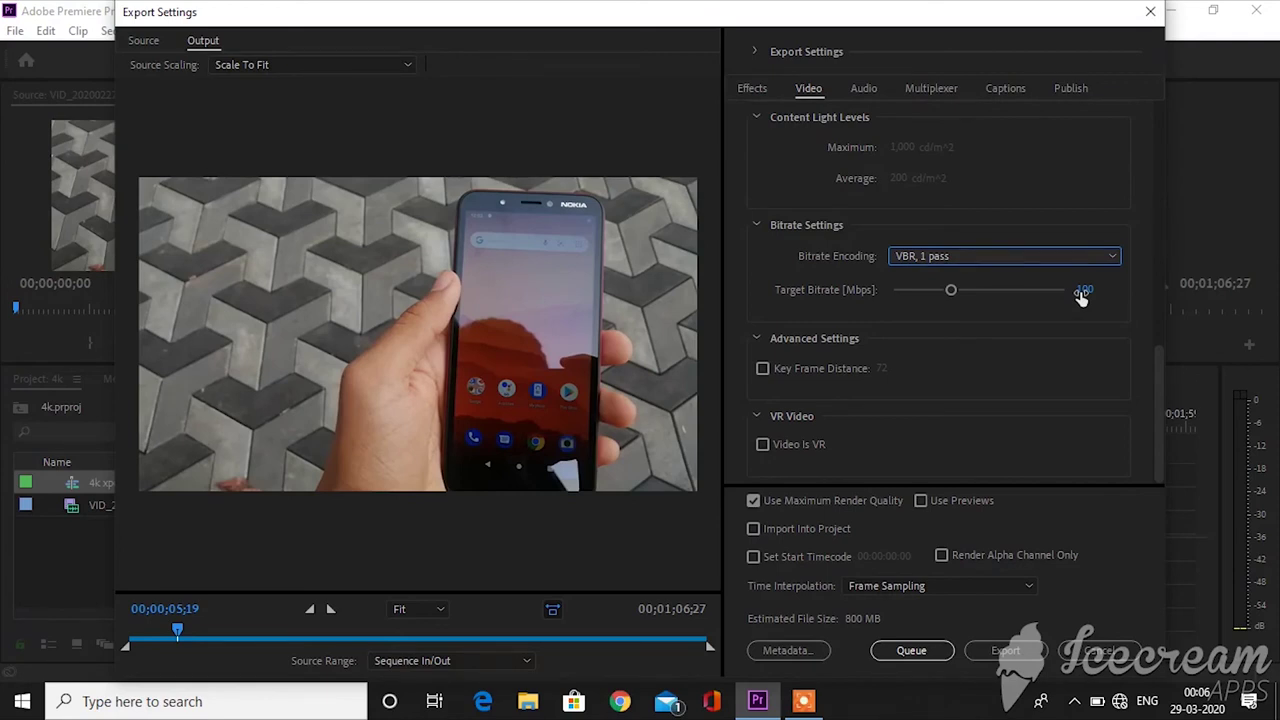
left_click(1084, 290)
type("60")
left_click(1060, 341)
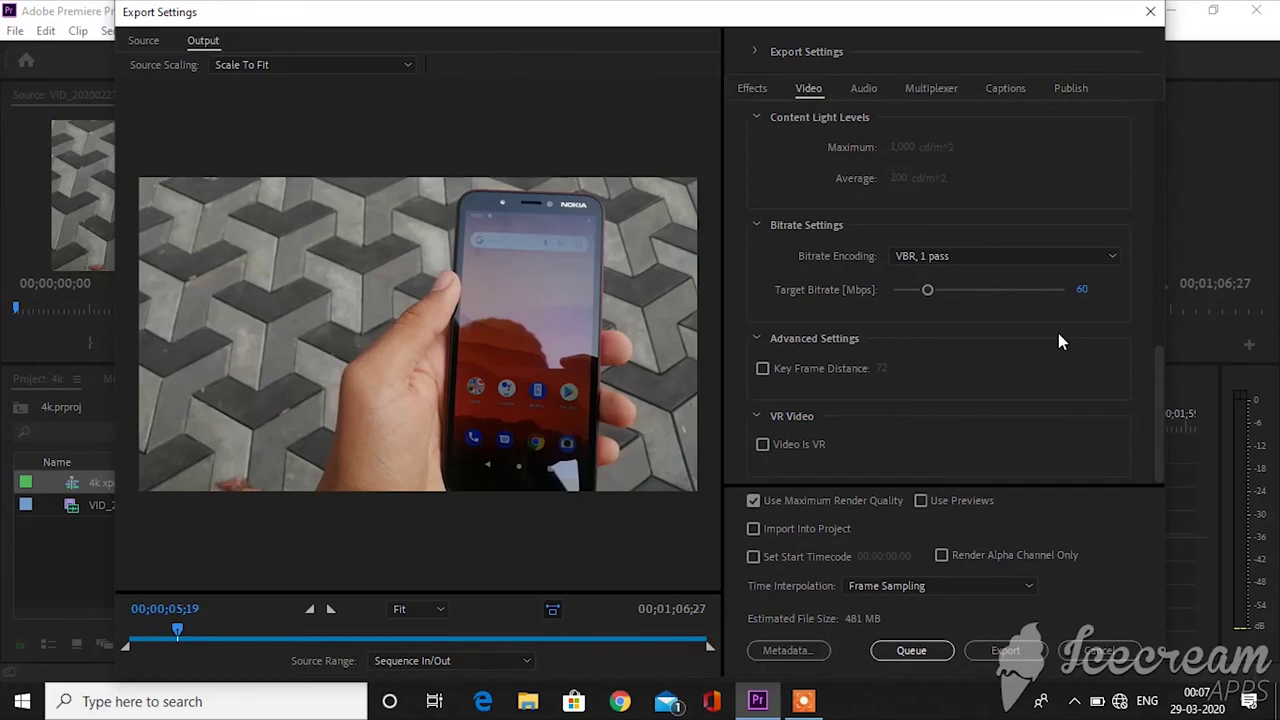
Step: Use VBR 2-pass with a 40 Mbps target and 60 Mbps maximum bitrate
left_click(1090, 256)
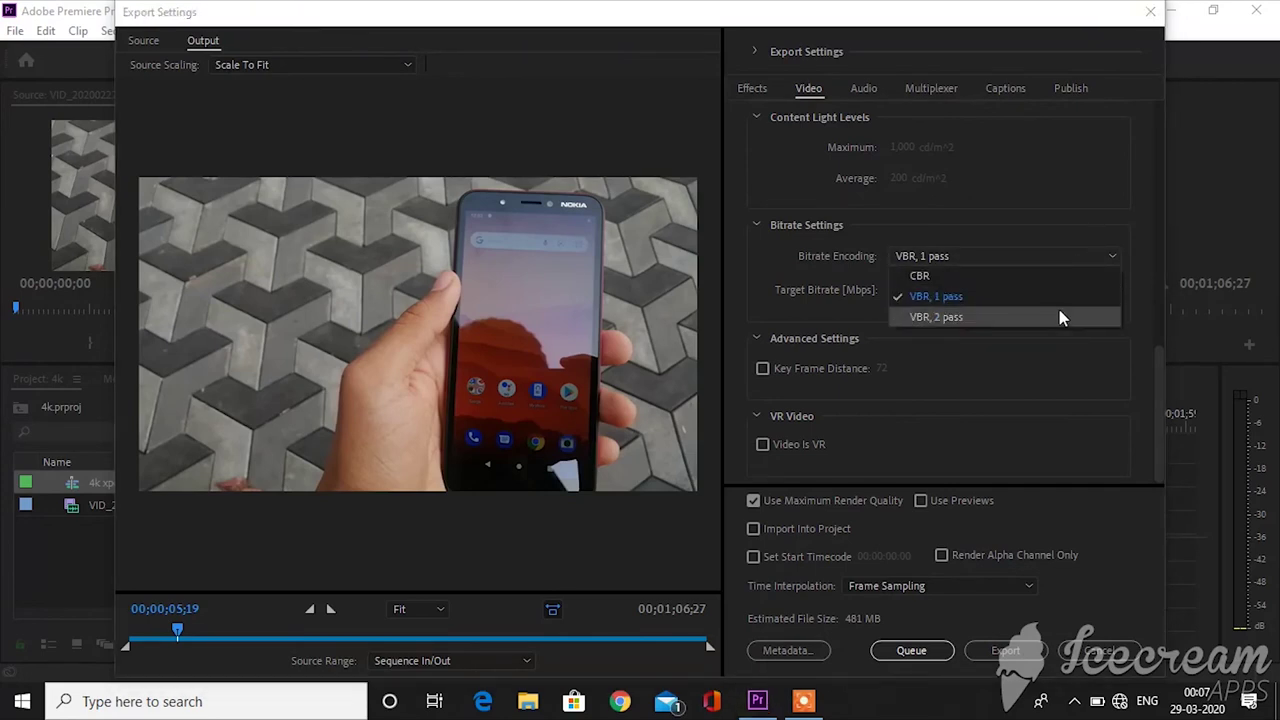
key("Escape")
key("Down")
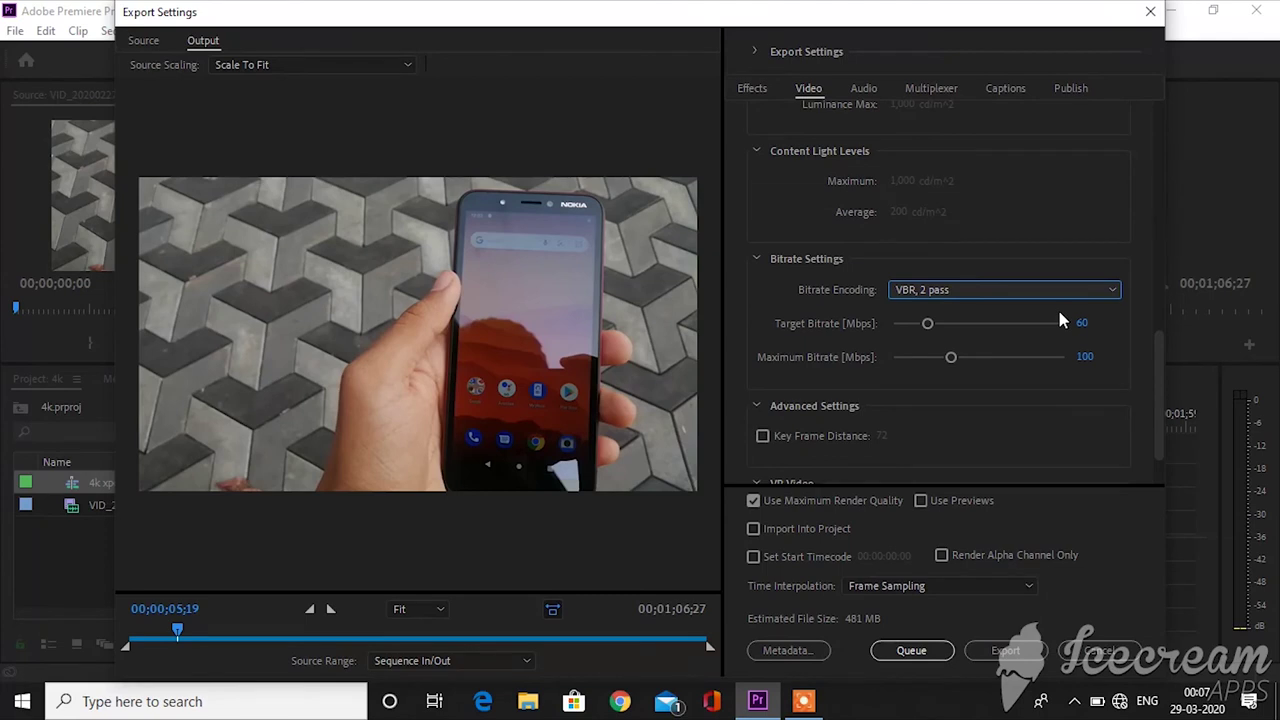
left_click(1080, 323)
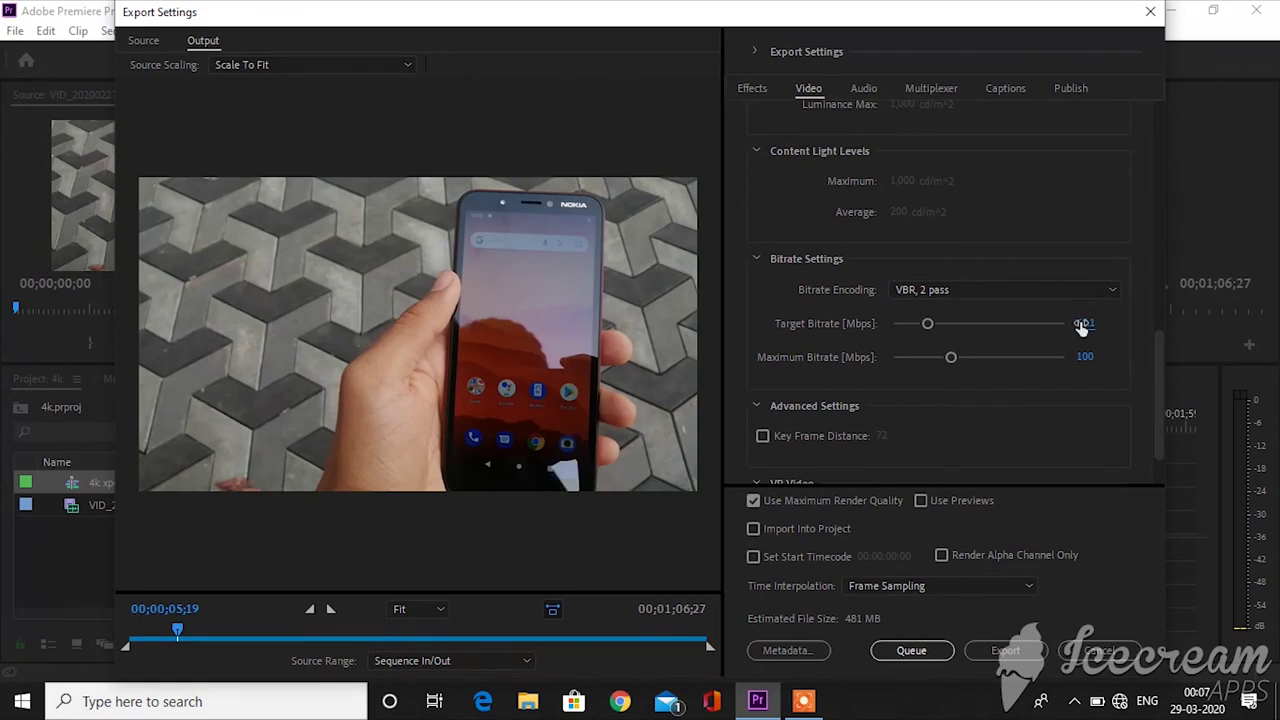
type("40")
left_click(1085, 357)
type("60")
left_click(1049, 368)
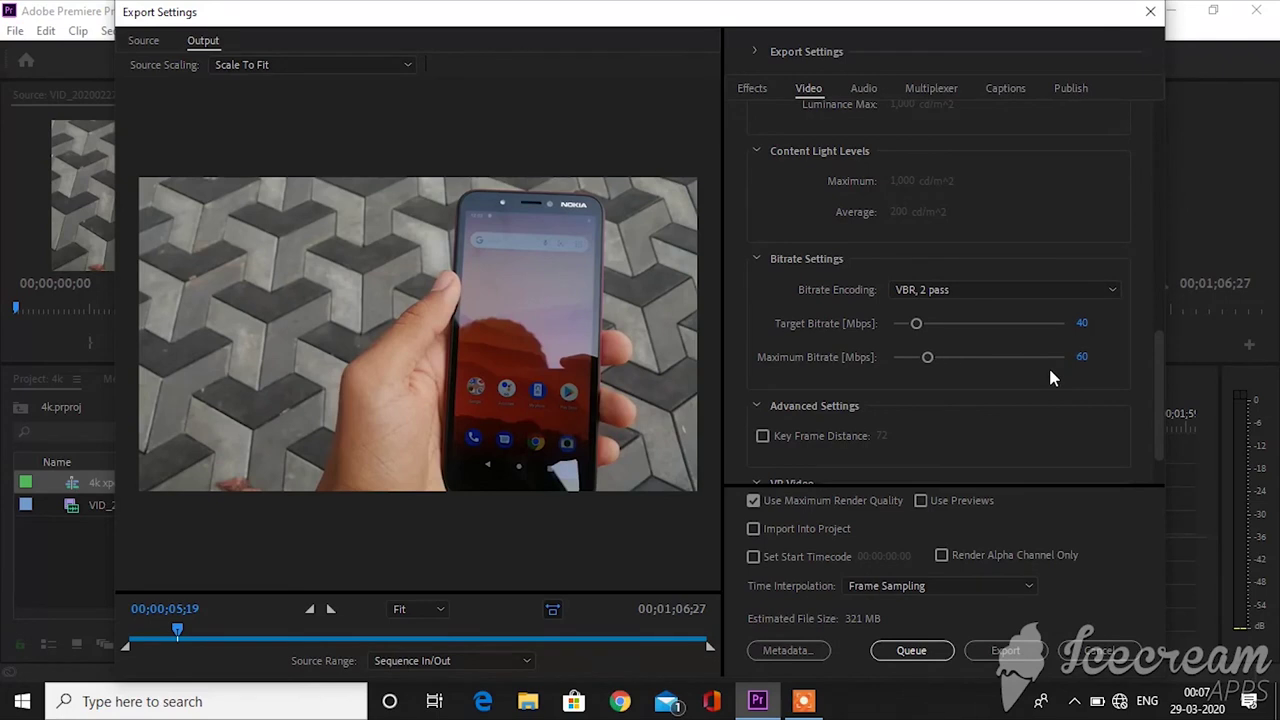